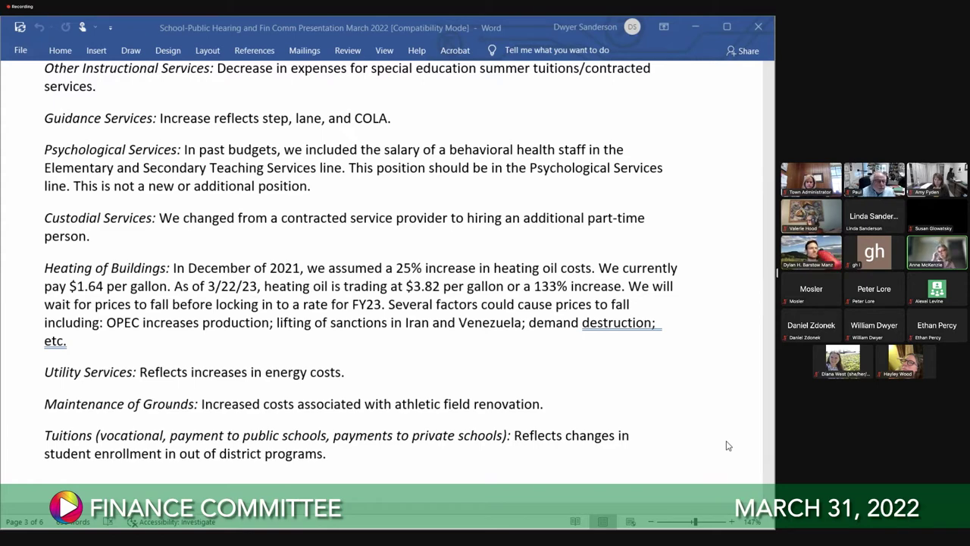
Review the written explanations of budget changes from Guidance Services through Tuitions
scroll(727, 446, "down", 1)
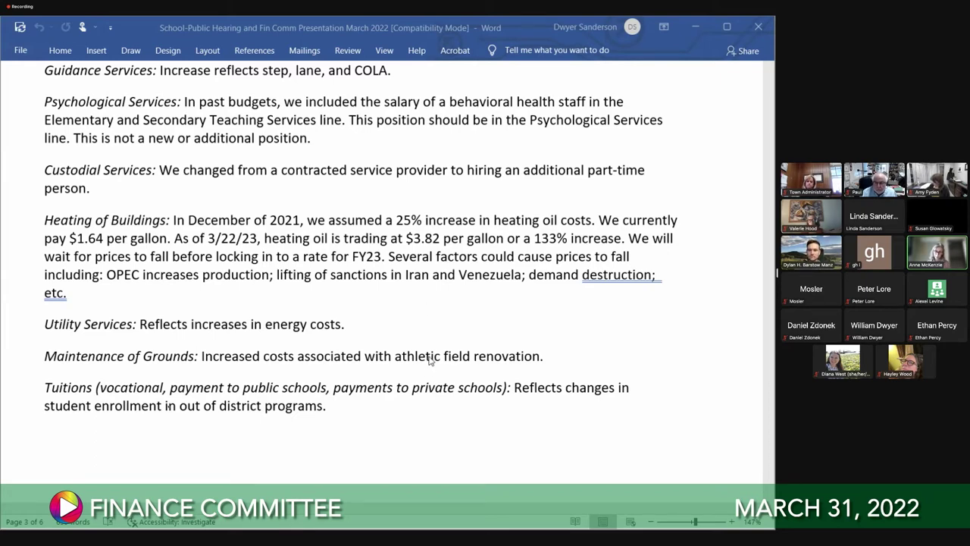
scroll(429, 360, "down", 1)
scroll(426, 361, "up", 1)
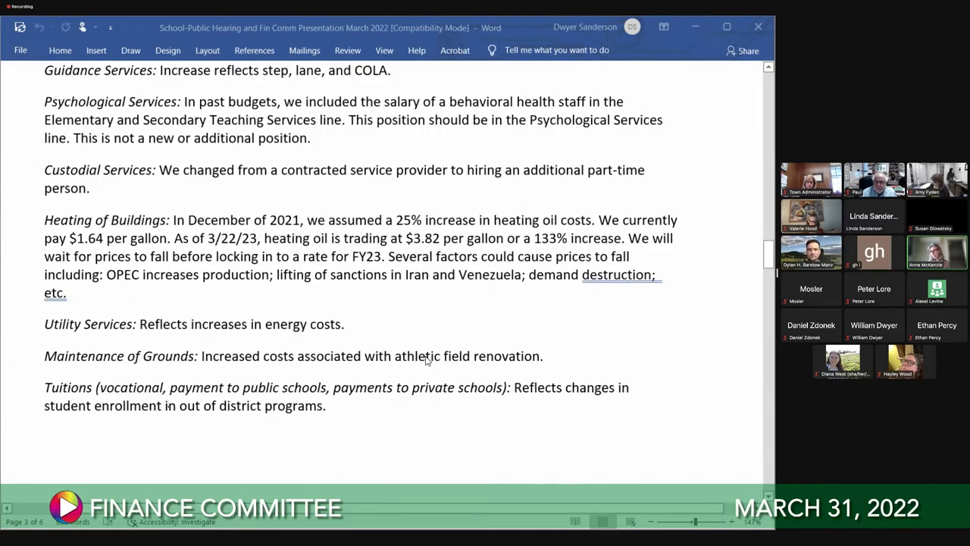
scroll(427, 361, "up", 1)
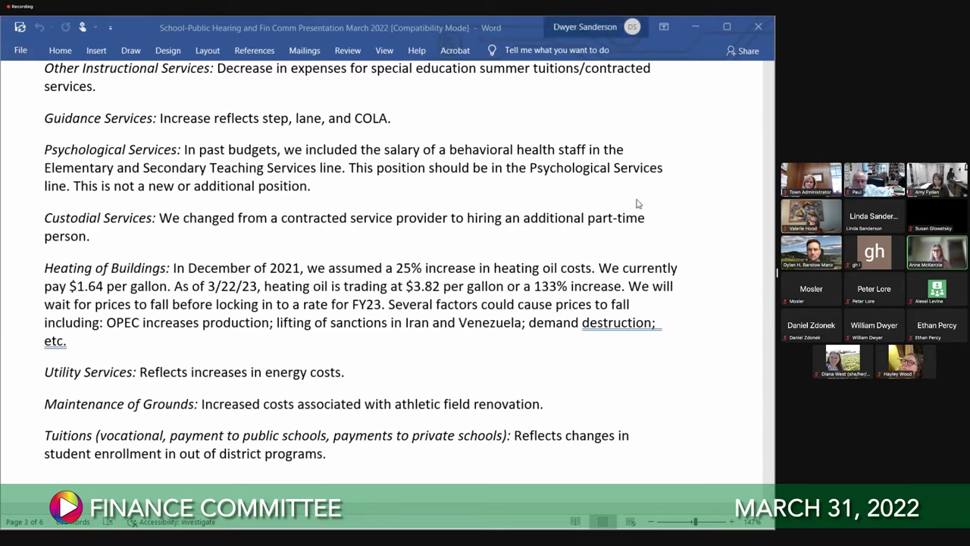
Go back to the start of the Function Subtotal Comparison FY22-FY23 table on page 2
scroll(606, 209, "up", 5)
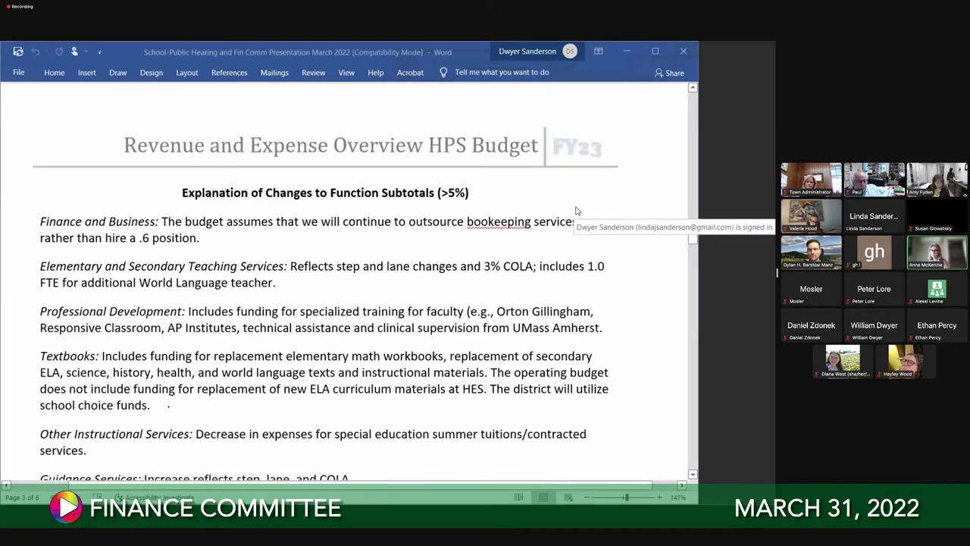
scroll(576, 210, "up", 5)
scroll(576, 210, "up", 2)
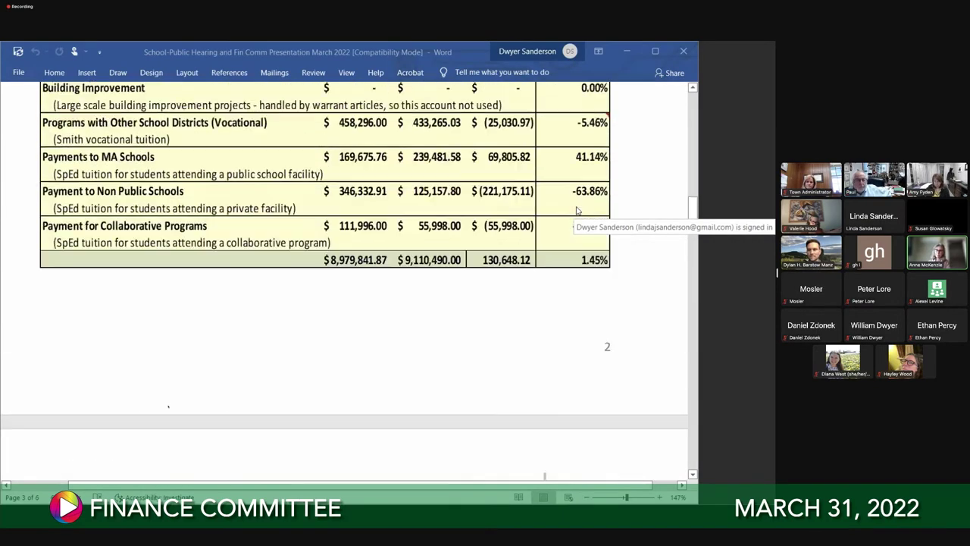
scroll(577, 211, "up", 10)
scroll(577, 211, "up", 10)
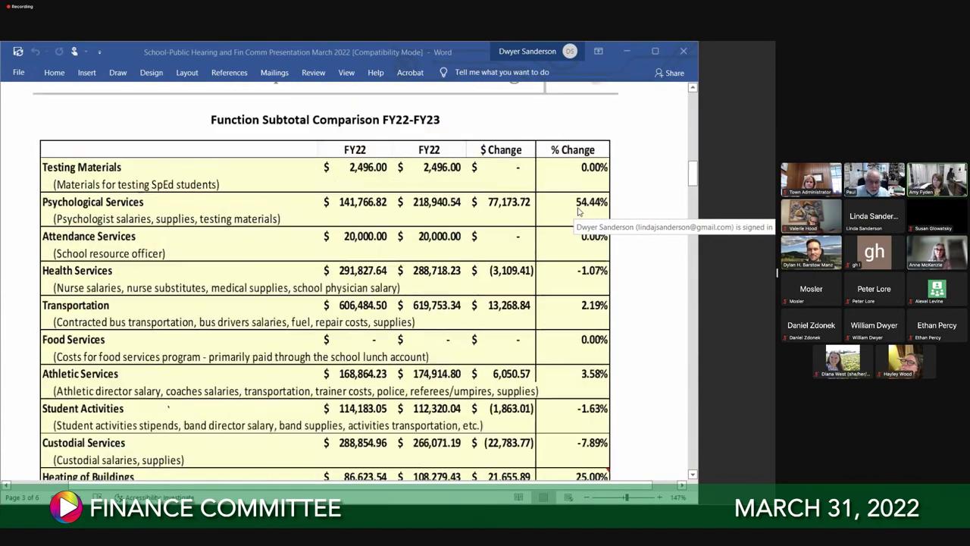
scroll(580, 211, "up", 10)
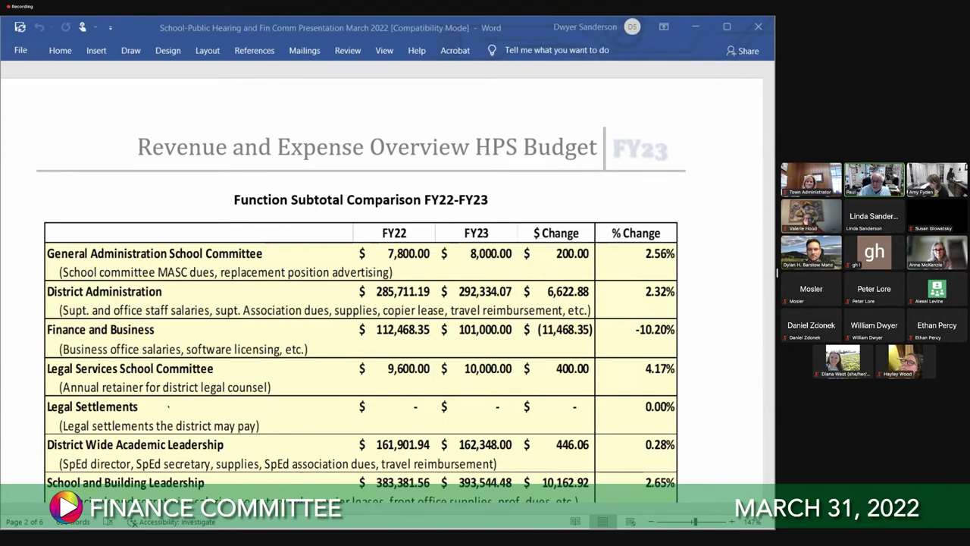
Switch to the Budgets 3-5-600s workbook in Excel and show the beginning of the 541-Council on Aging sheet
key("alt+Tab")
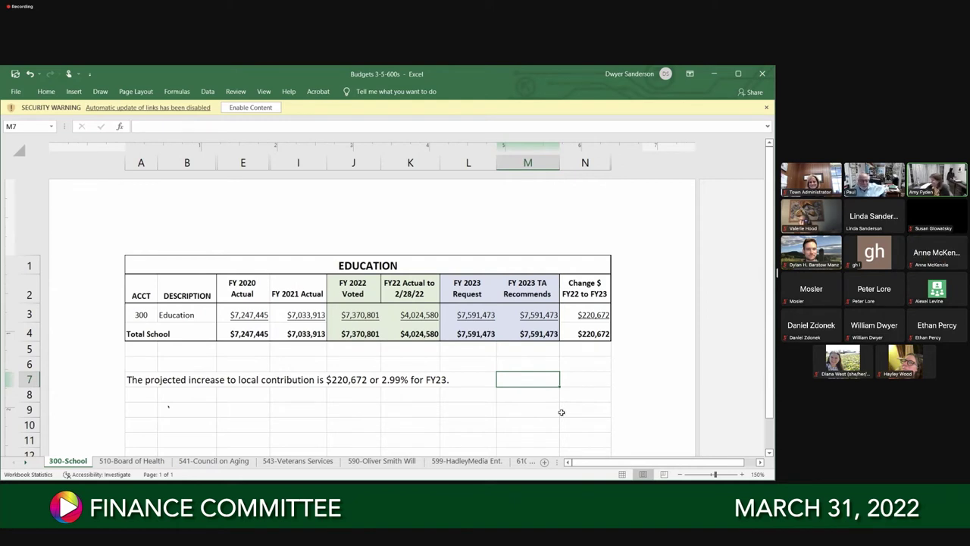
left_click(217, 463)
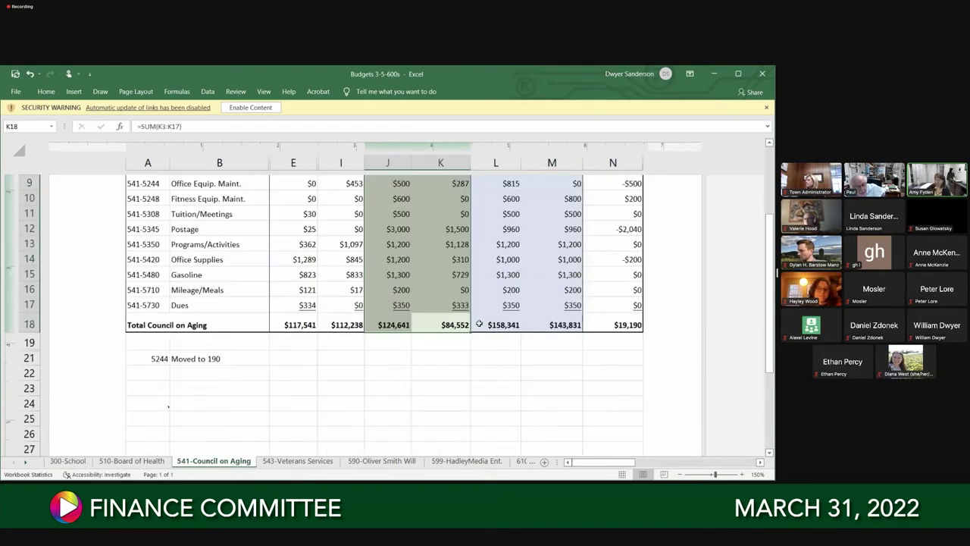
scroll(422, 390, "up", 2)
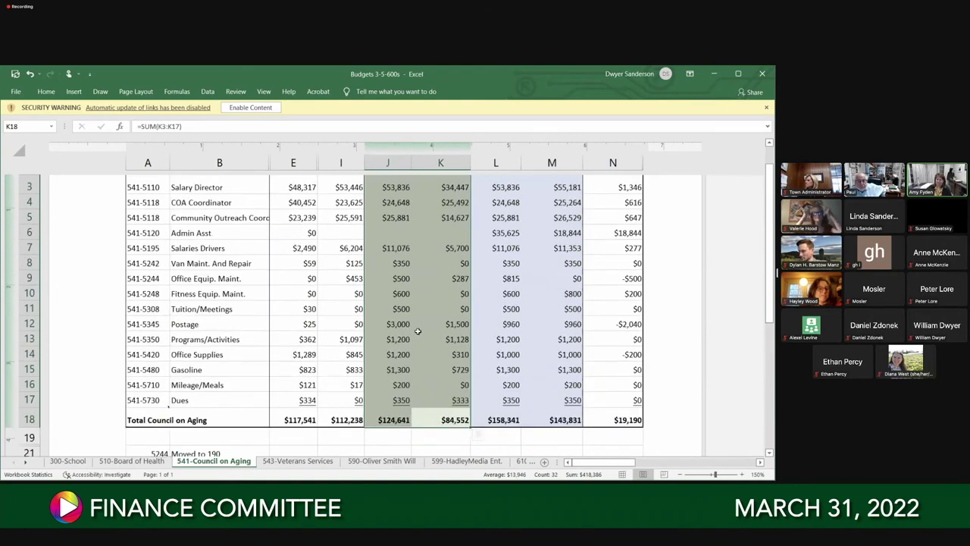
scroll(418, 331, "up", 3)
Shrink the top and left page margins of the Council on Aging sheet so the table sits near the page edges
left_click(428, 294)
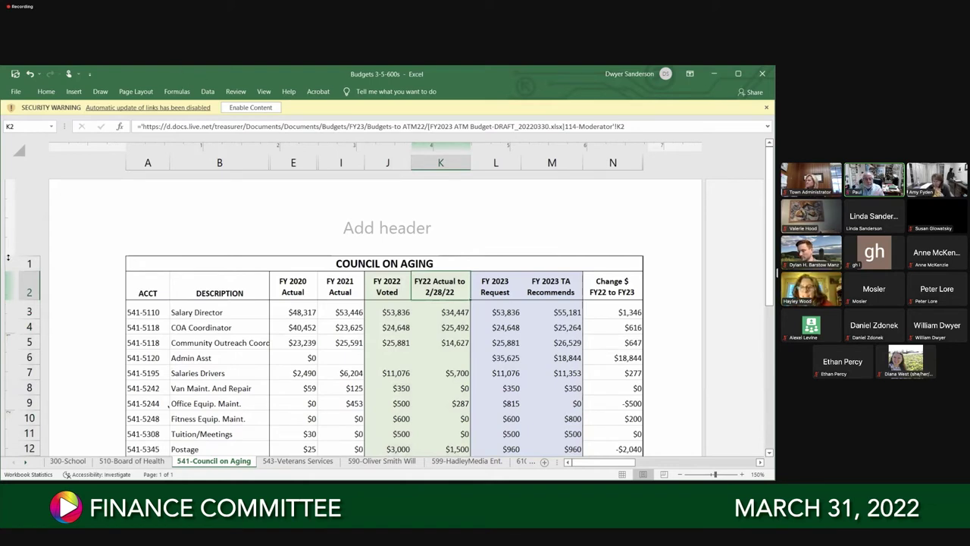
left_click_drag(10, 198, 9, 182)
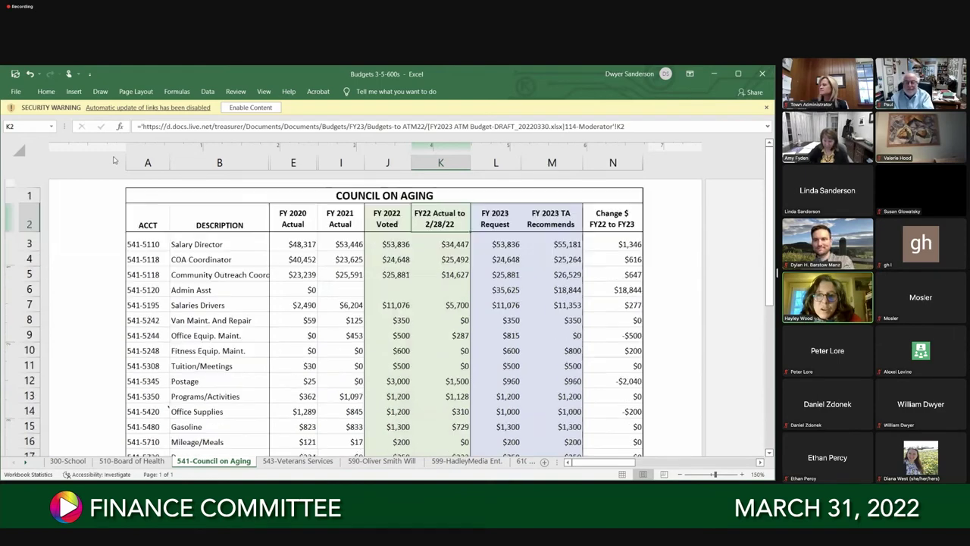
left_click_drag(125, 147, 52, 152)
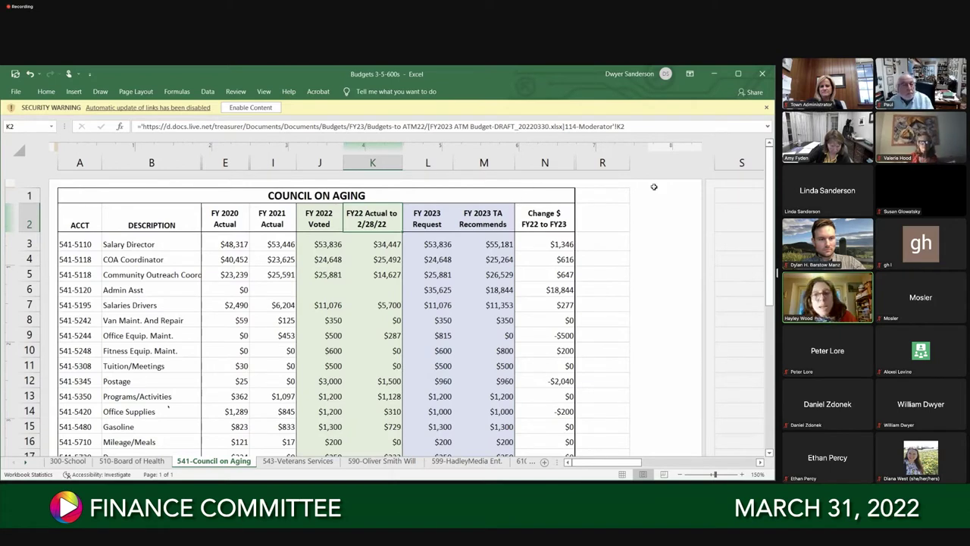
Try to enable the workbook's blocked link content from the security warning and dismiss the resulting messages
left_click(492, 260)
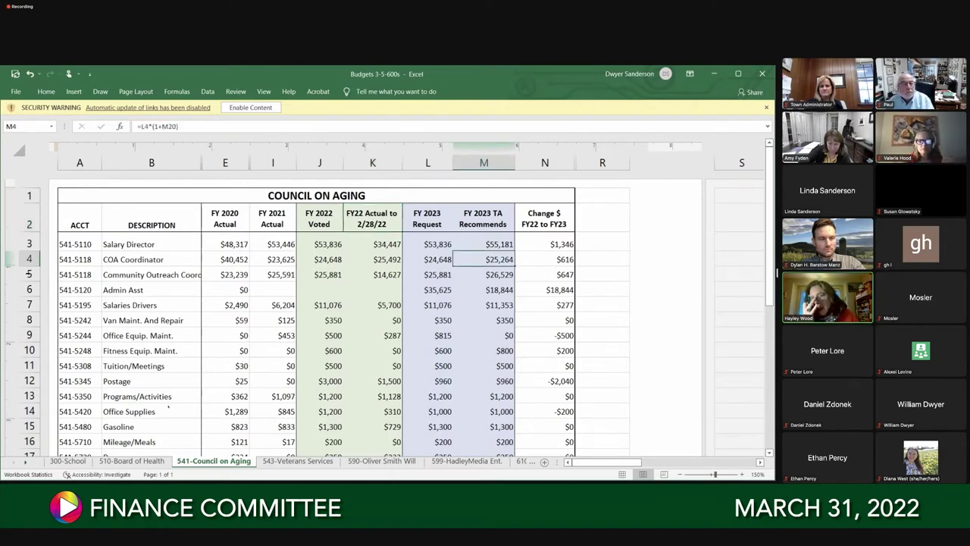
left_click(116, 260)
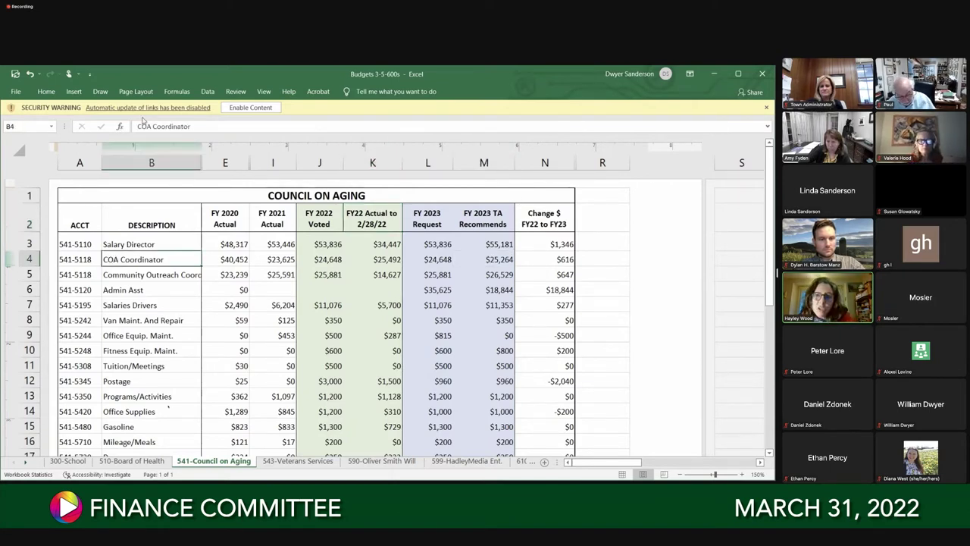
left_click(250, 107)
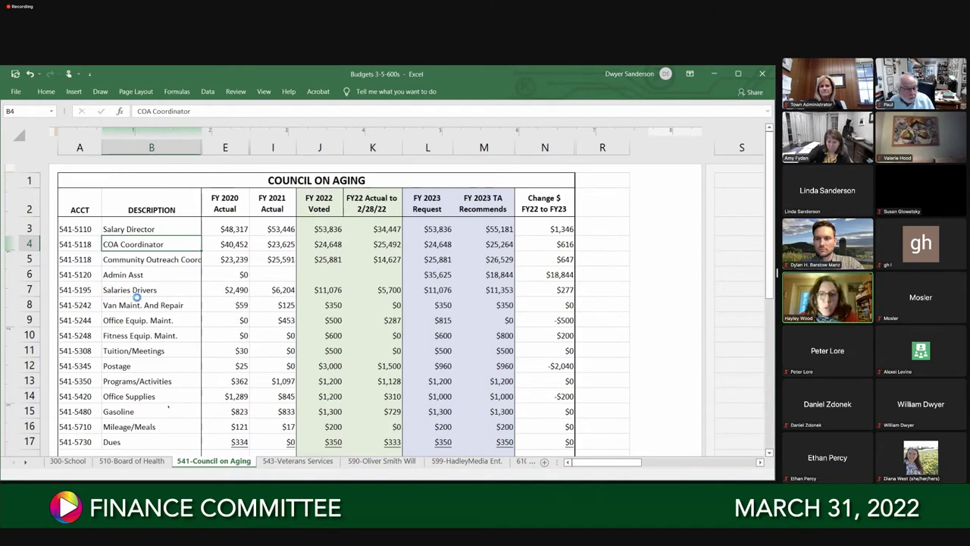
left_click(462, 200)
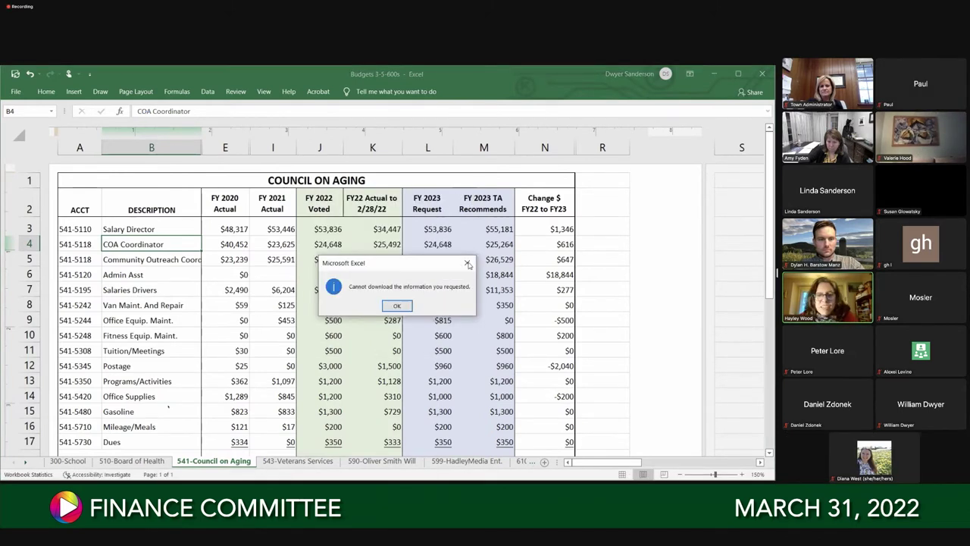
left_click(396, 305)
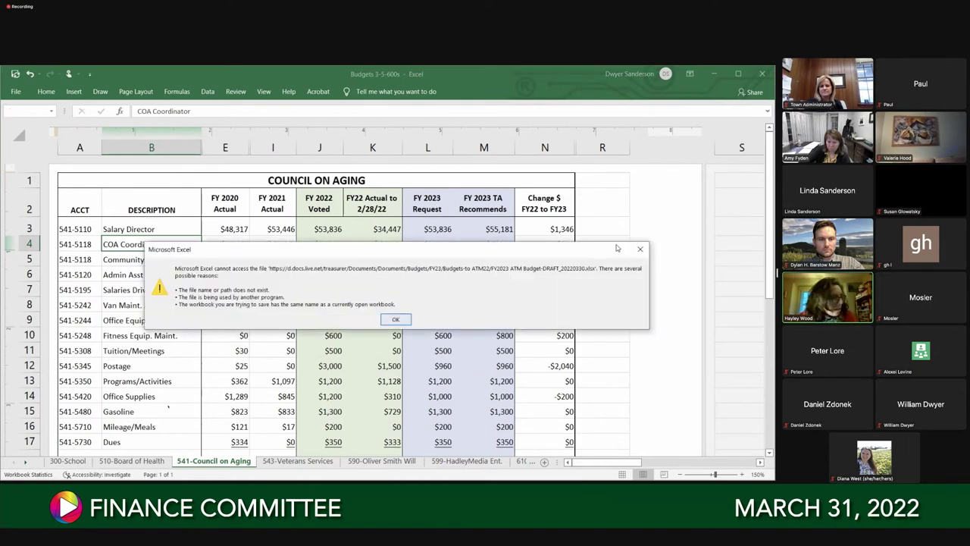
key("Return")
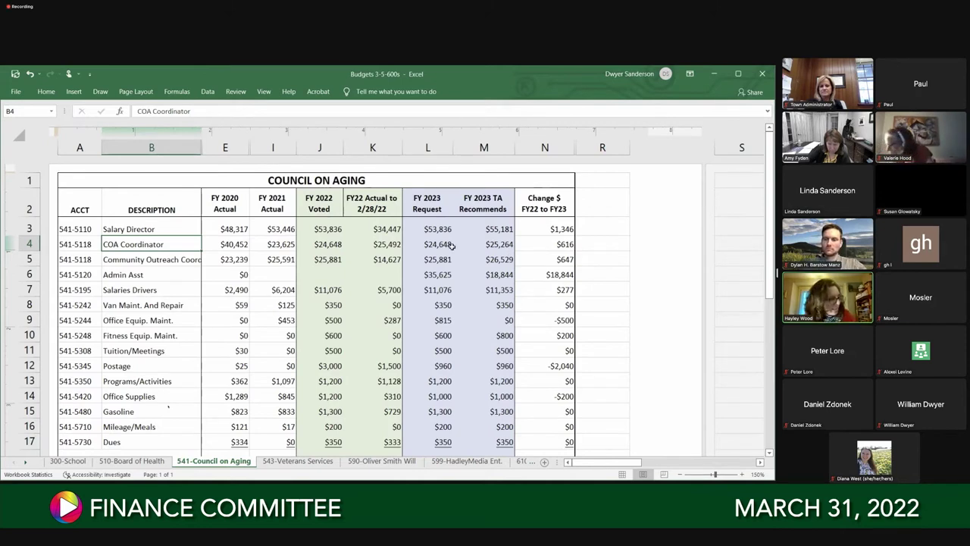
Check the FY 2023 TA Recommends amounts from COA Coordinator through Salaries Drivers, returning to Admin Asst
left_click(513, 246)
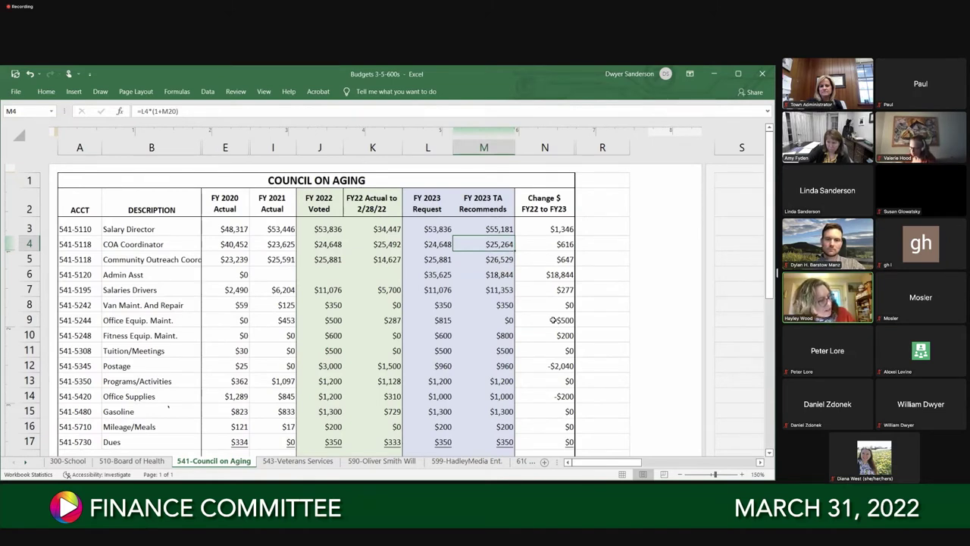
key("Down")
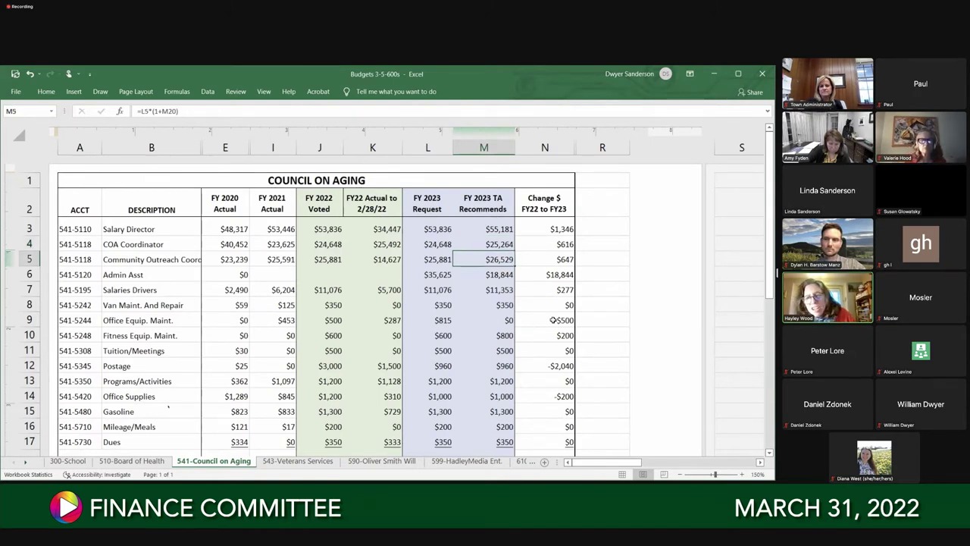
key("Down")
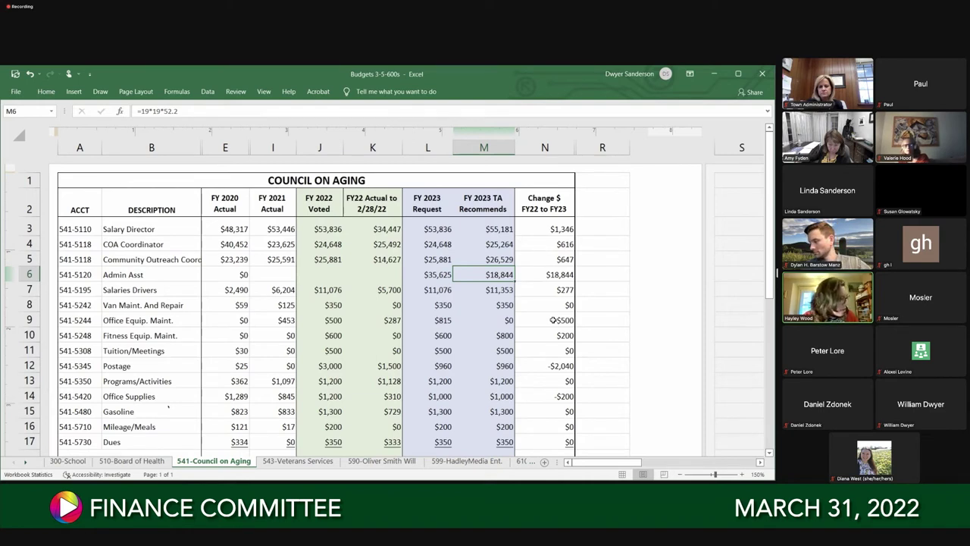
key("Down")
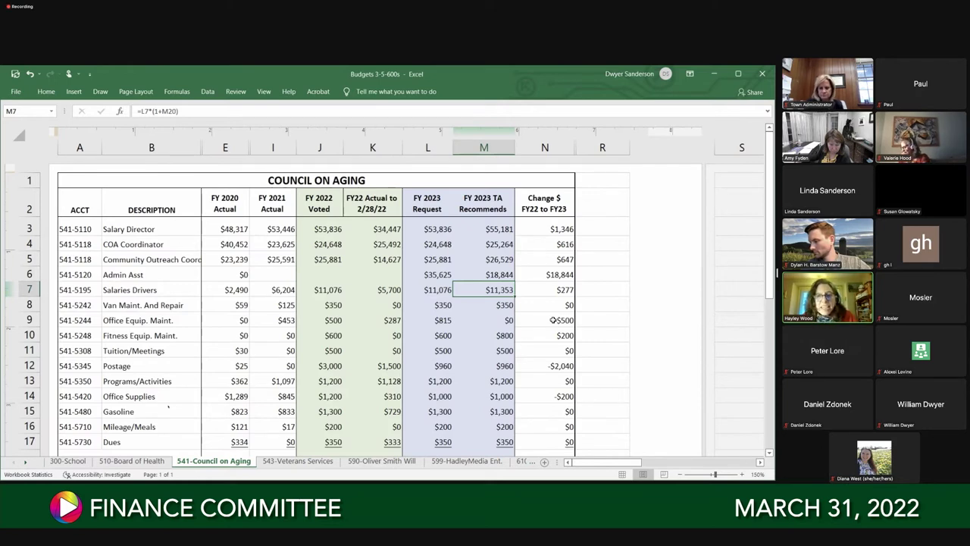
key("Up")
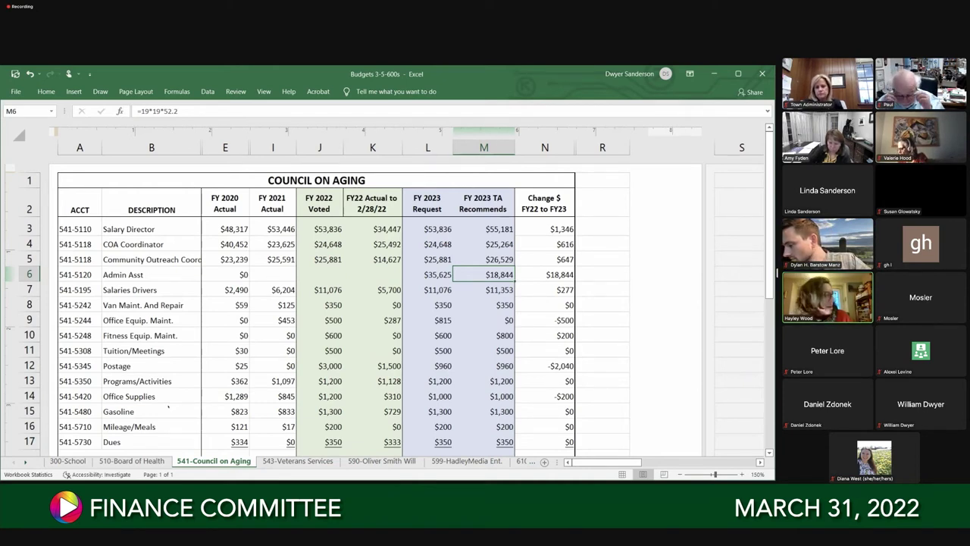
Go through the remaining FY 2023 TA Recommends amounts down to the Total Council on Aging row
key("Down")
key("Down")
key("Down")
key("Down")
key("Down")
key("Down")
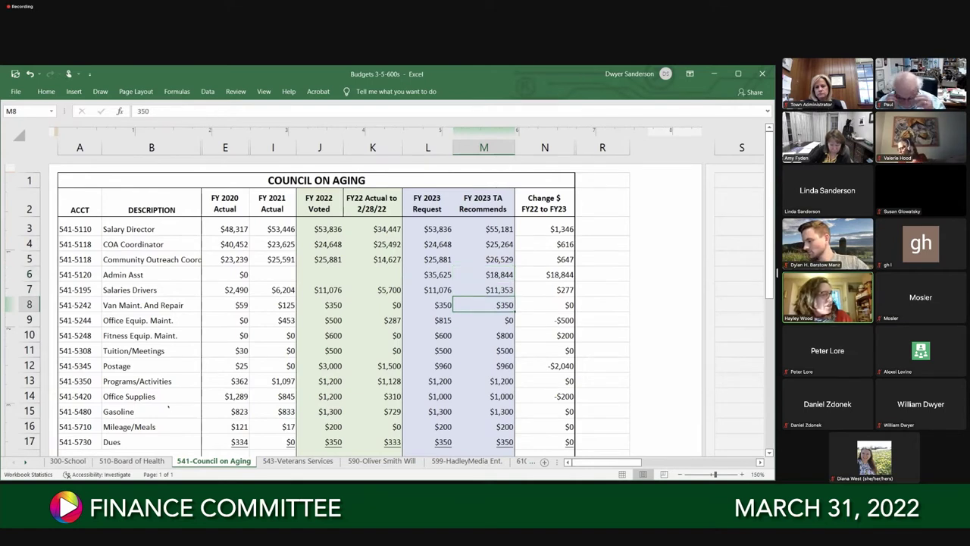
key("Down")
key("Down")
key("Down")
key("Down")
key("Down")
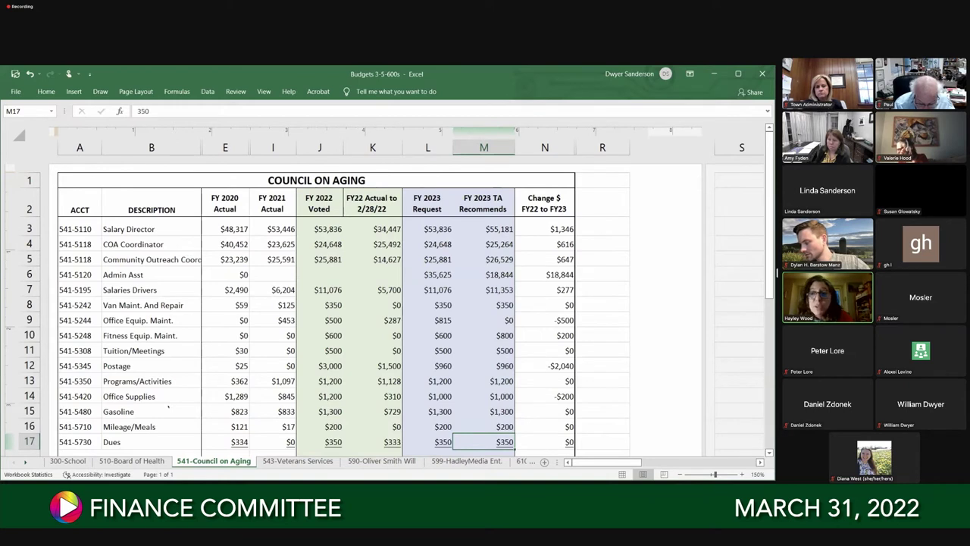
key("Down")
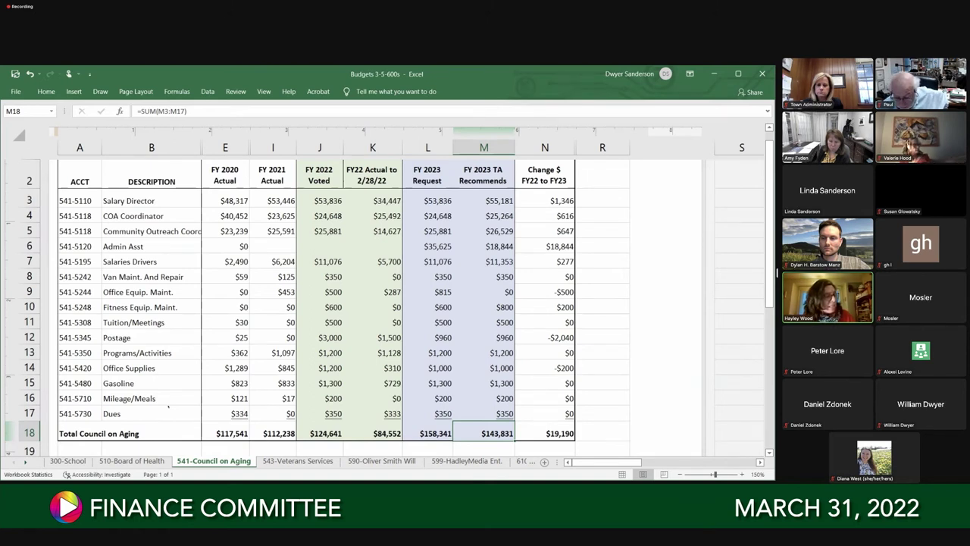
Go back up the FY 2023 TA Recommends column to the Office Equip. Maint. amount
key("Up")
key("Up")
key("Up")
key("Up")
key("Up")
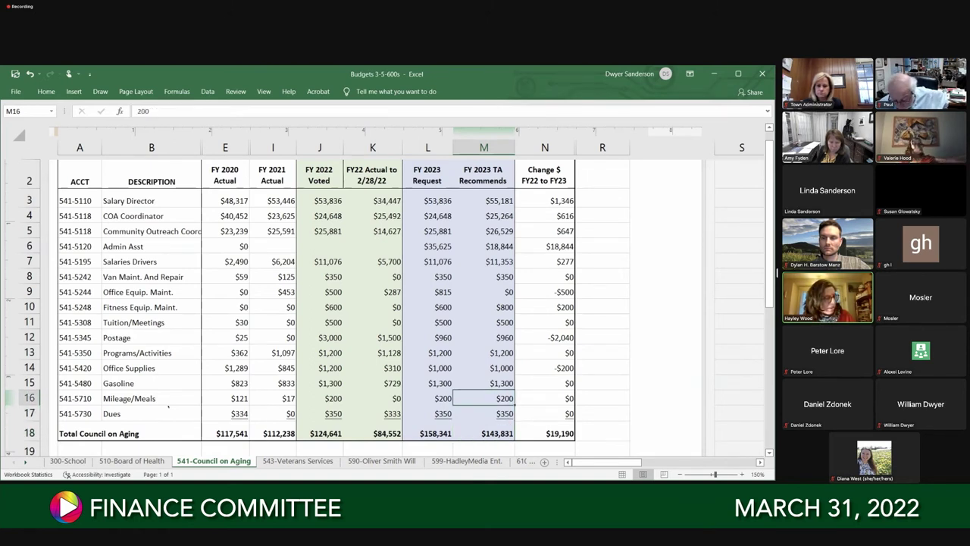
key("Up")
key("Up")
key("Up")
key("Up")
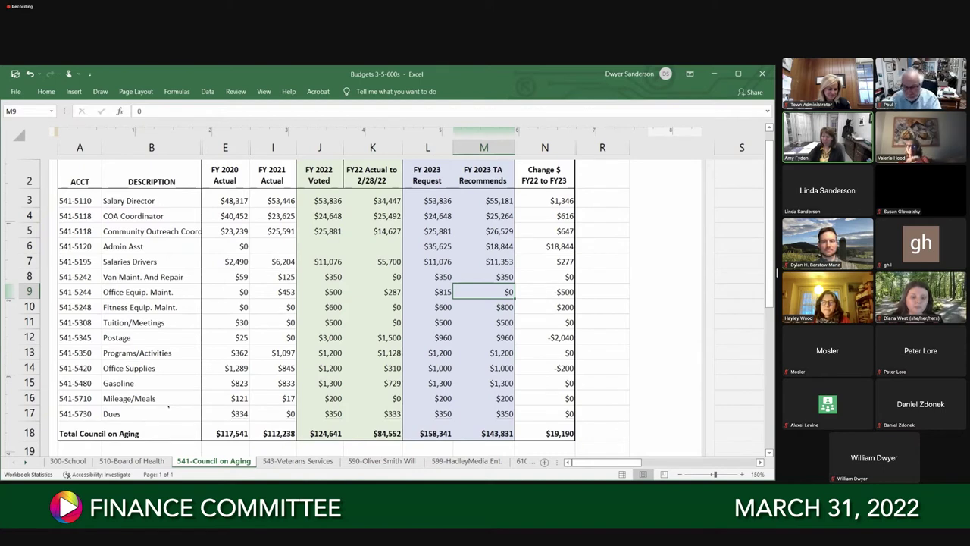
Bring the last worksheets of the workbook into reach and open the 691-Historical Comm sheet
left_click(26, 463)
left_click(26, 463)
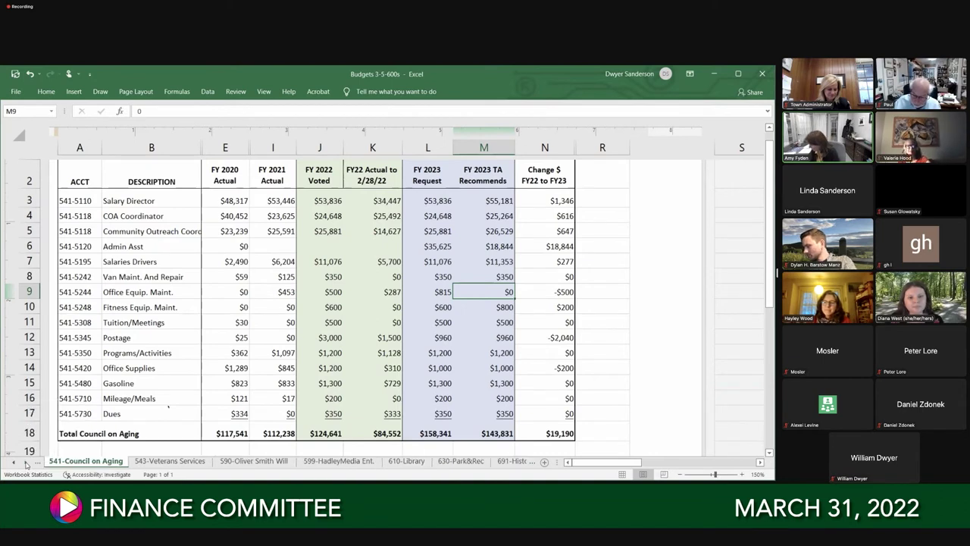
left_click(27, 463)
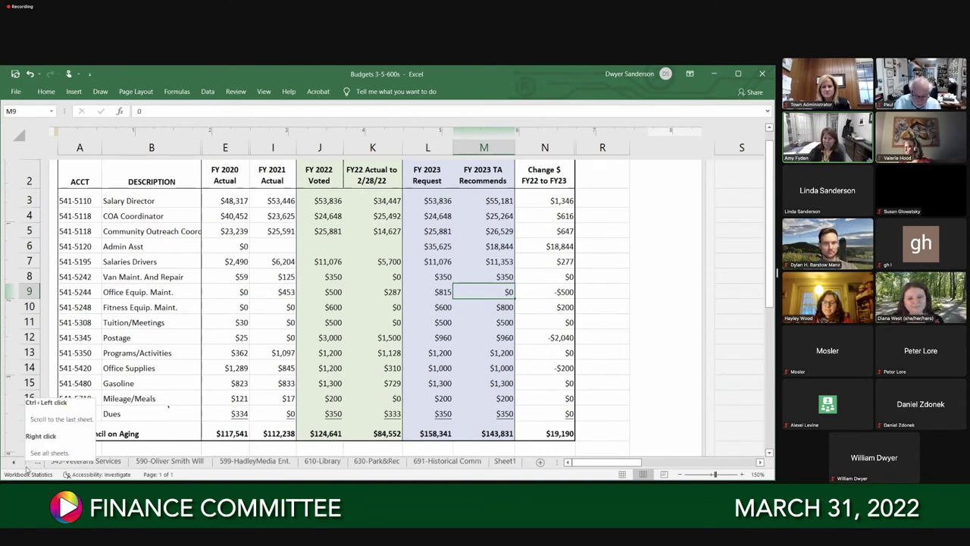
left_click(450, 464)
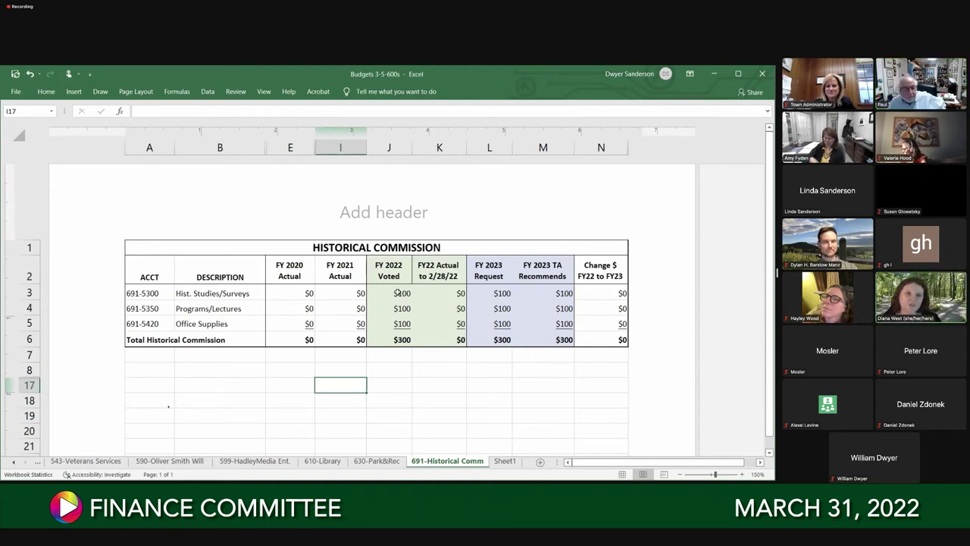
Examine the Historical Commission's FY 2022 Voted, FY 2023 Request and FY 2023 TA Recommends amounts, ending at the recommended total
left_click(391, 293)
left_click(485, 293)
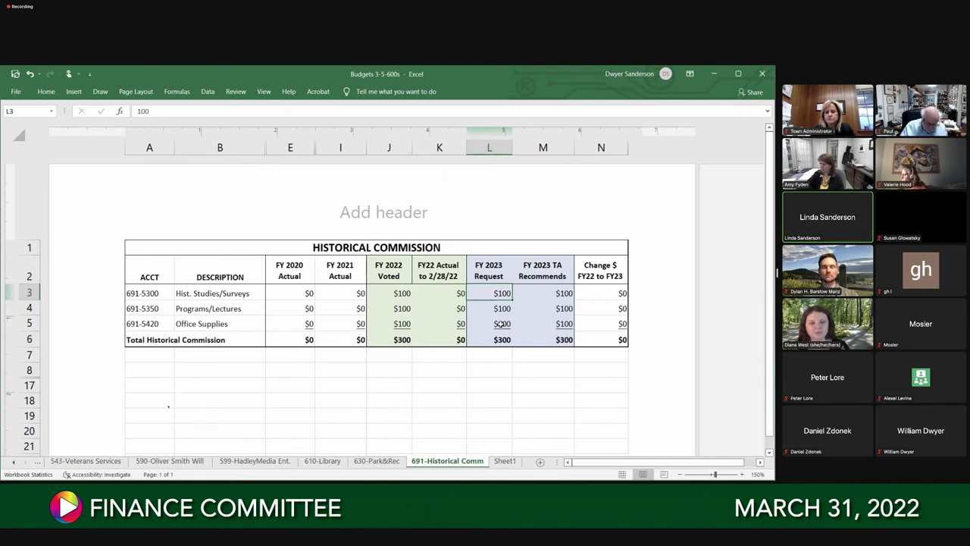
key("Down")
key("Down")
key("Down")
key("Up")
key("Up")
key("Up")
key("Right")
key("Down")
key("Down")
key("Down")
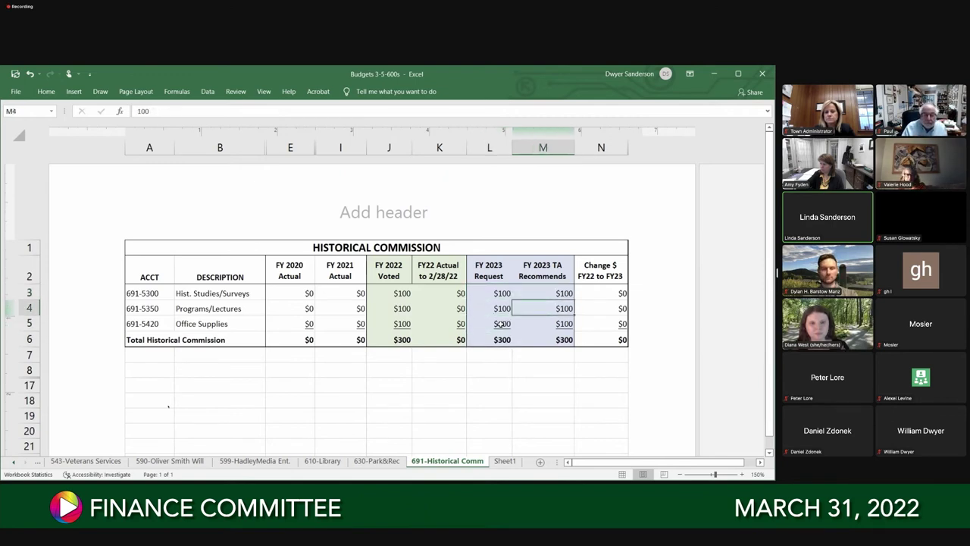
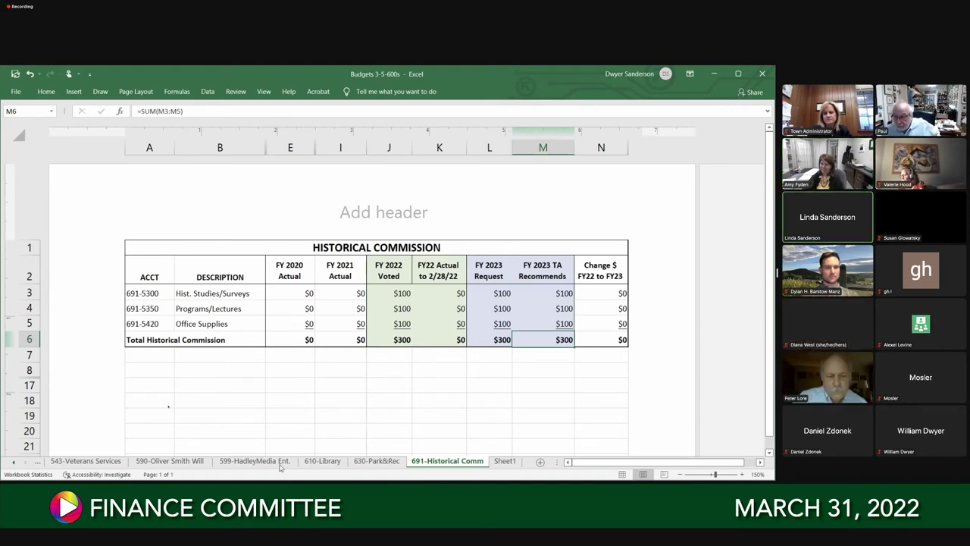
Bring the earlier worksheets of the workbook into reach and open the 510-Board of Health sheet at its heading
left_click(14, 462)
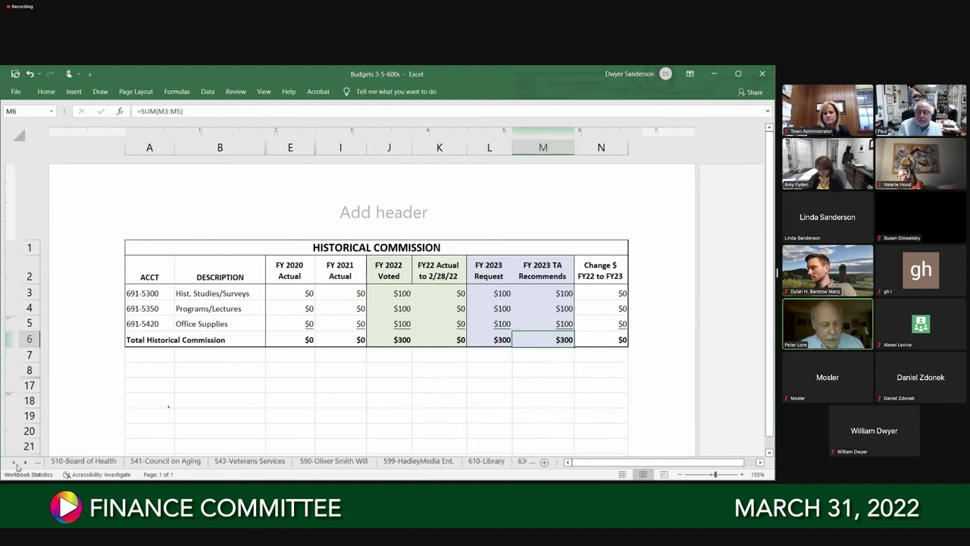
left_click(71, 464)
scroll(499, 368, "up", 3)
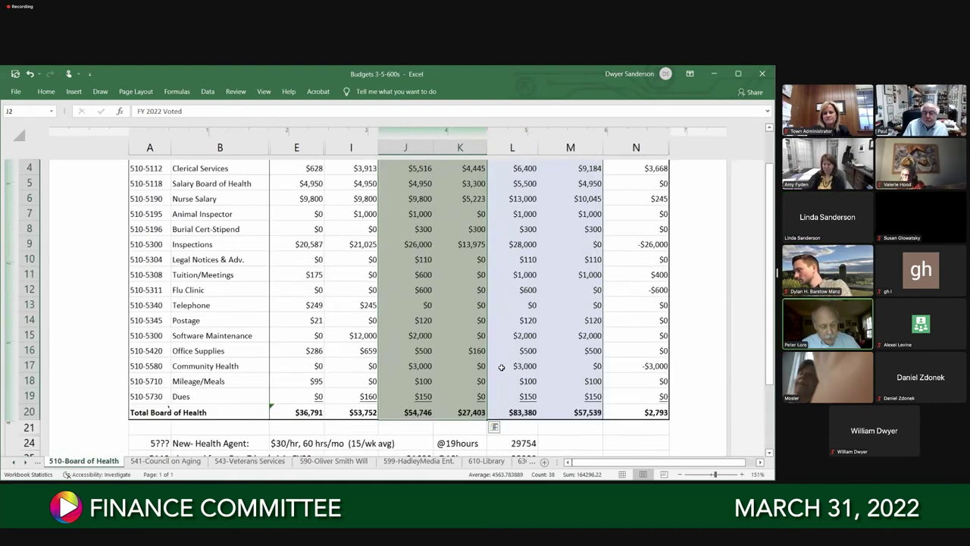
scroll(501, 367, "up", 3)
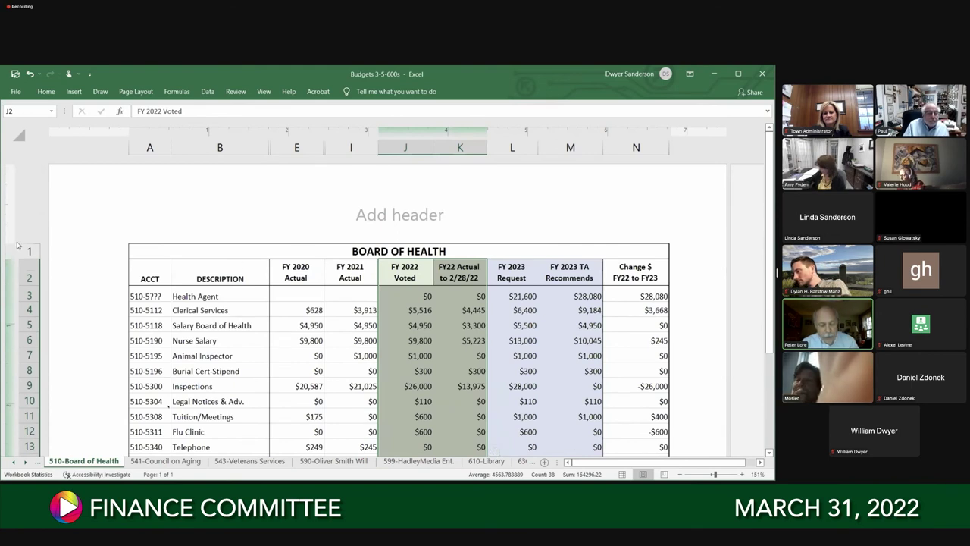
Shrink the Board of Health page's top and left margins to almost nothing and select the table's title cell
left_click_drag(9, 244, 9, 169)
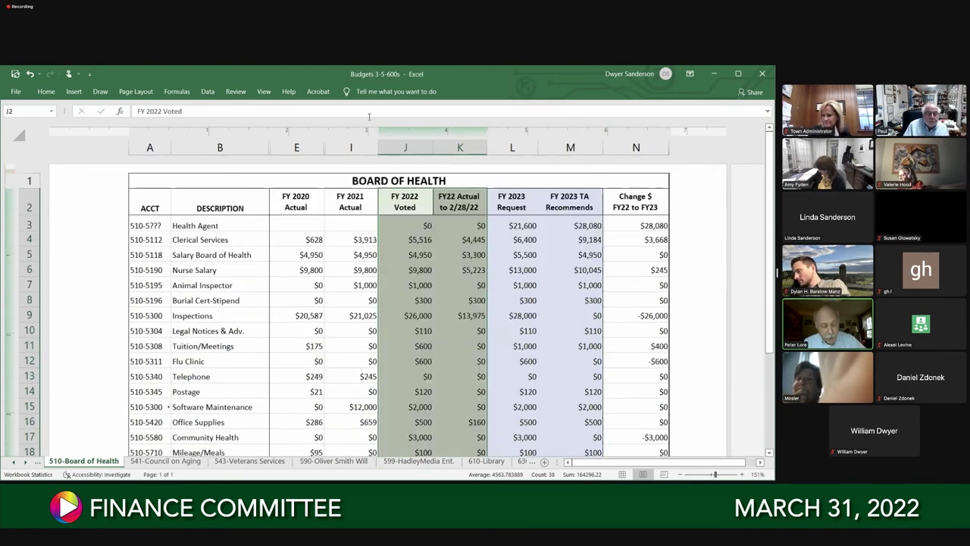
left_click_drag(129, 131, 56, 131)
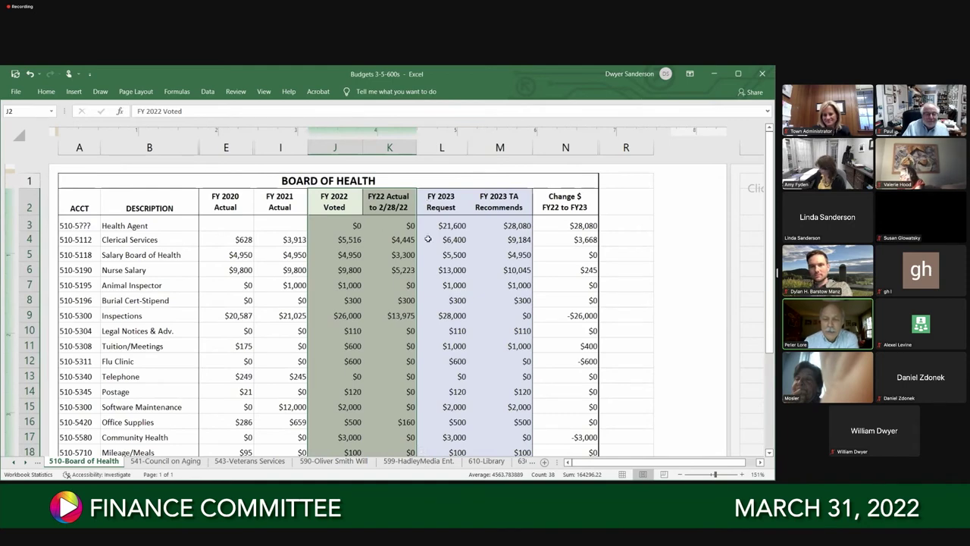
left_click(438, 184)
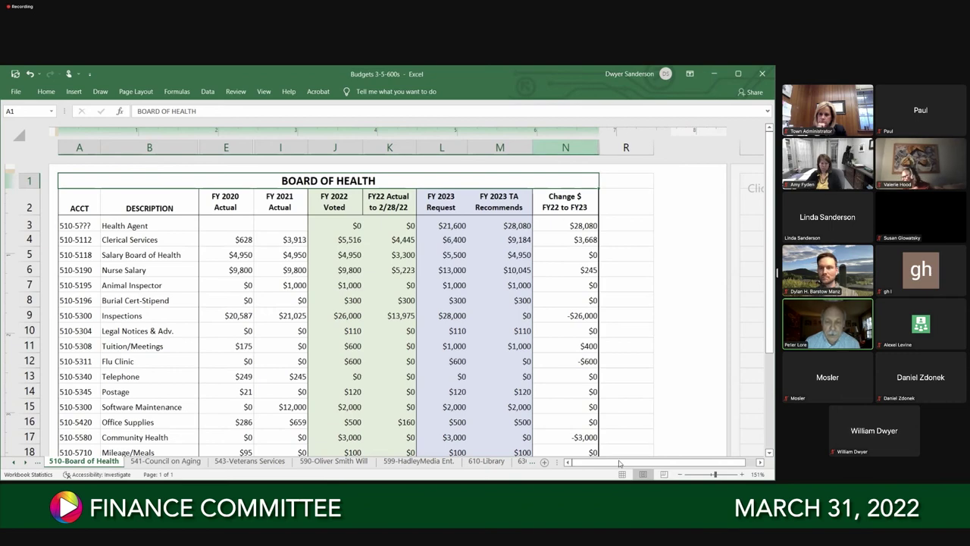
Look over the Board of Health amounts and fit the table from title to total row in view at 130% zoom
scroll(623, 399, "down", 1)
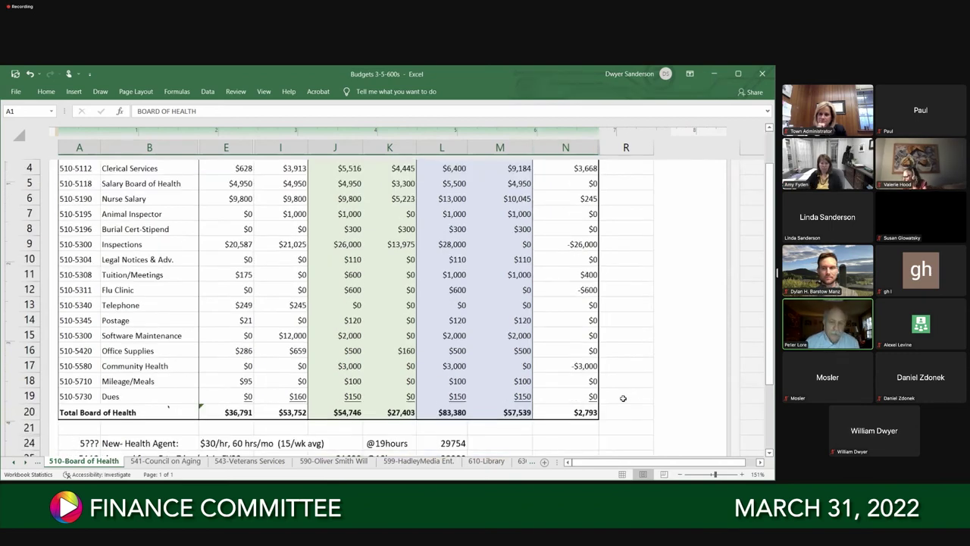
scroll(623, 399, "up", 1)
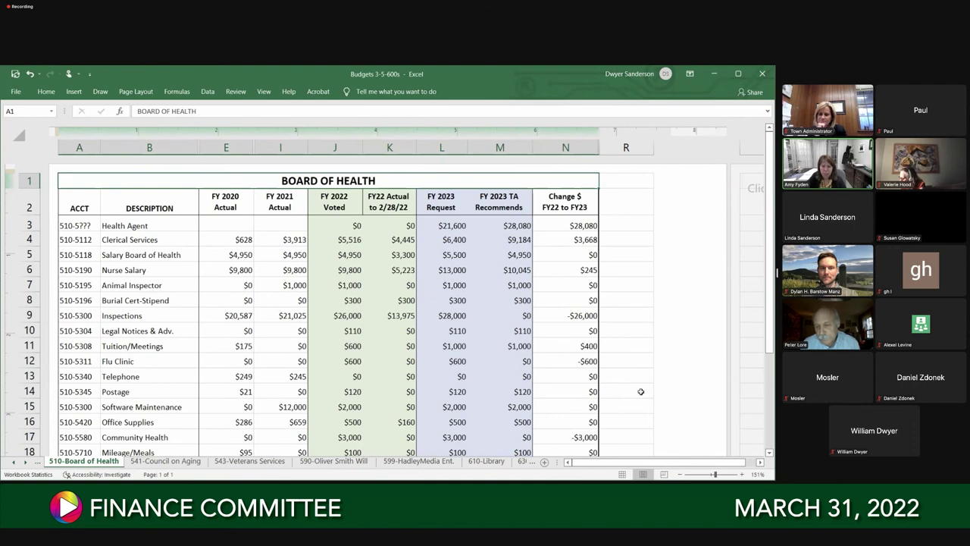
scroll(641, 389, "down", 1)
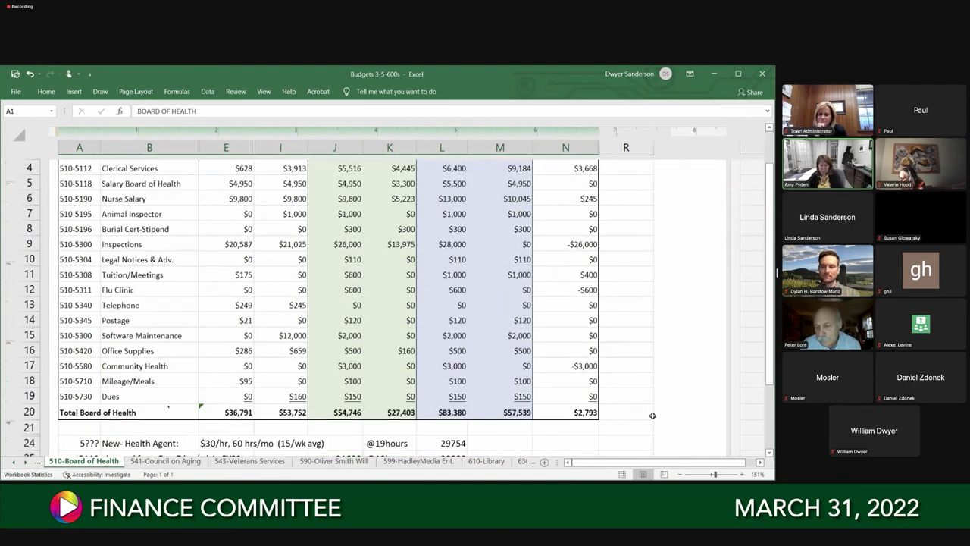
scroll(652, 415, "down", 2)
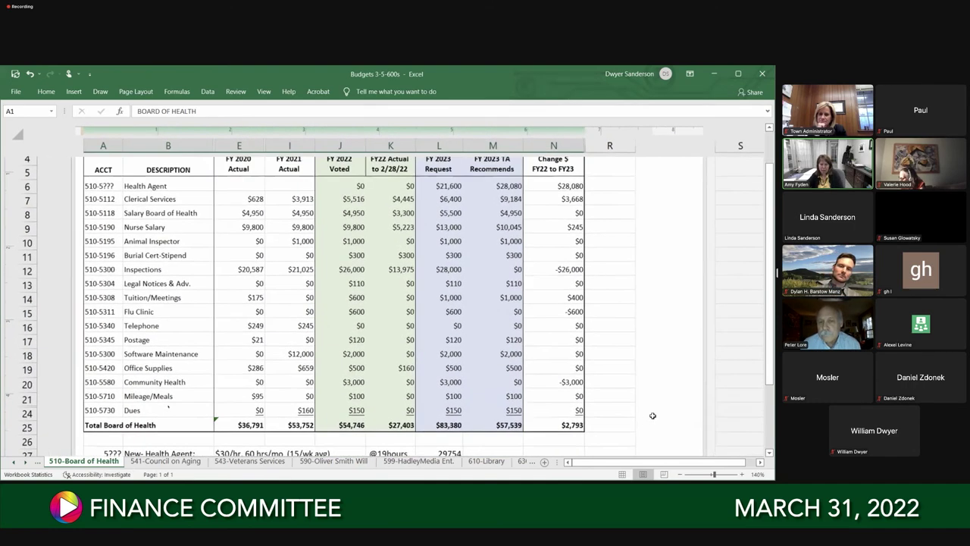
scroll(653, 416, "up", 3)
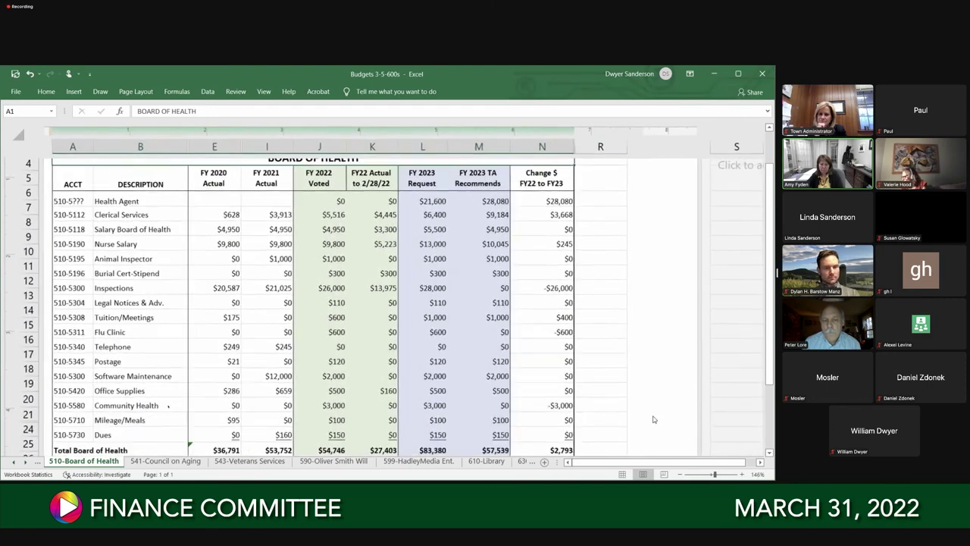
scroll(653, 418, "down", 2)
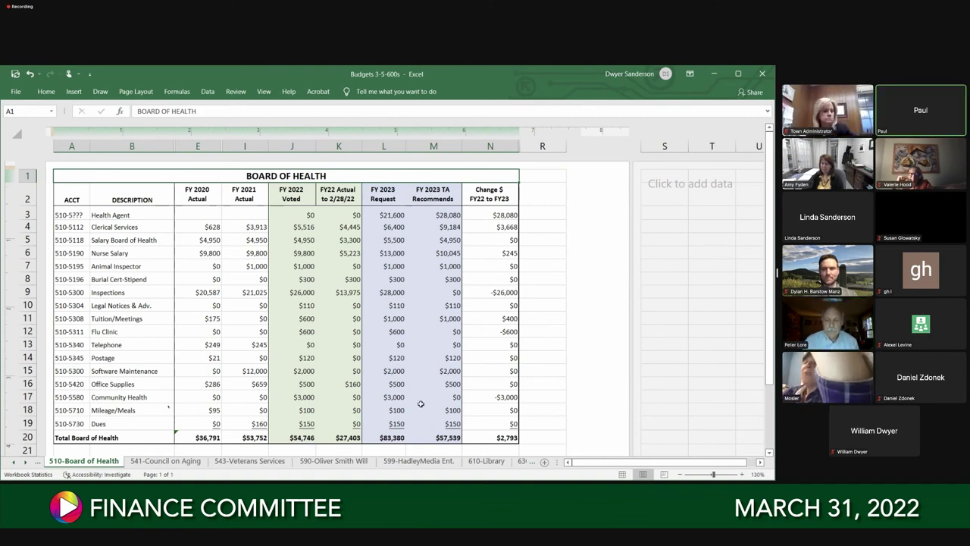
Open the 543-Veterans Services sheet and shrink its left and top page margins to almost nothing
left_click(264, 464)
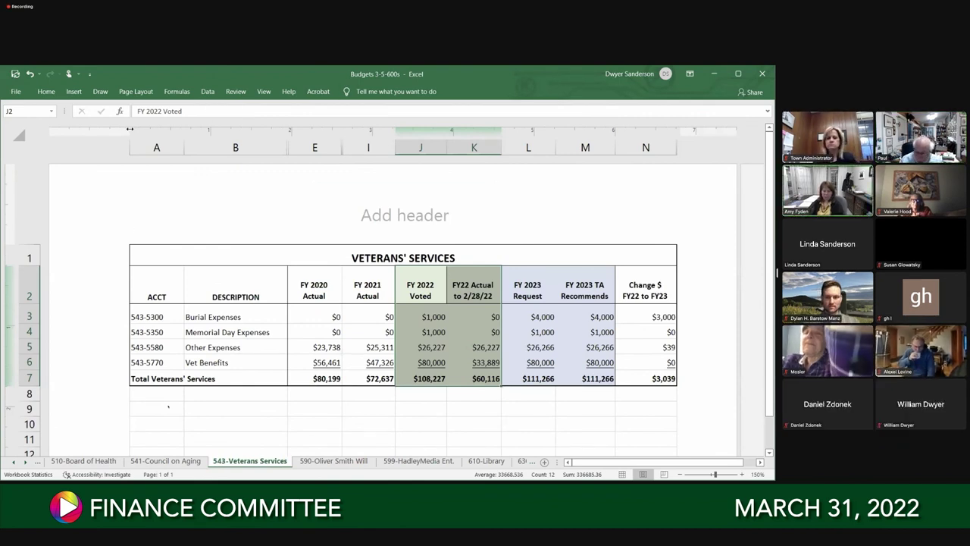
left_click_drag(86, 131, 55, 132)
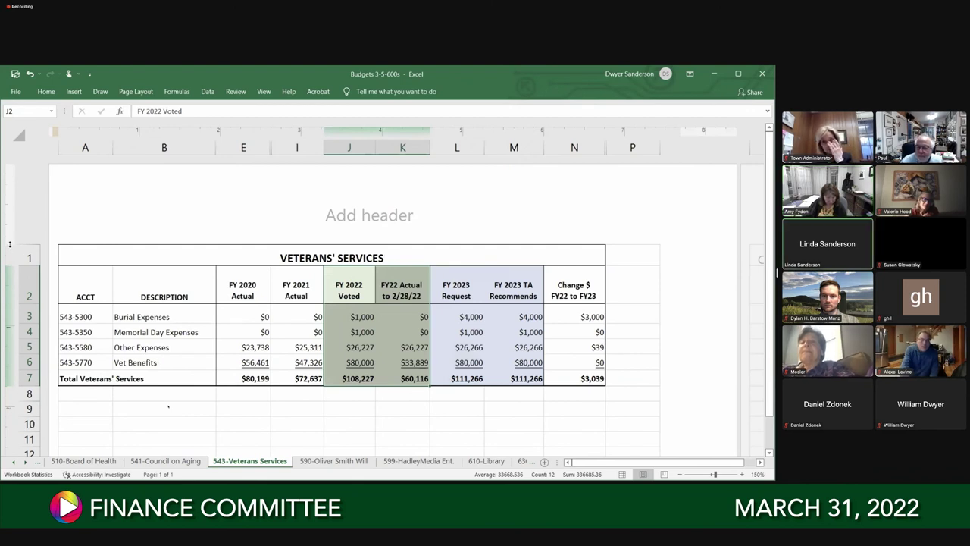
left_click_drag(11, 220, 11, 216)
left_click_drag(187, 244, 225, 315)
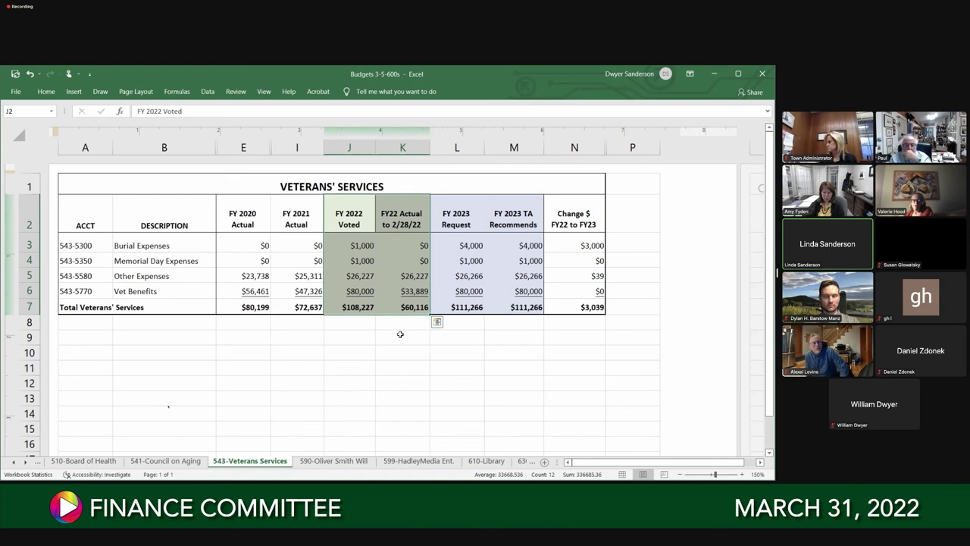
Go through the Veterans' Services FY 2023 Request amounts from Burial Expenses down to Vet Benefits
left_click(463, 245)
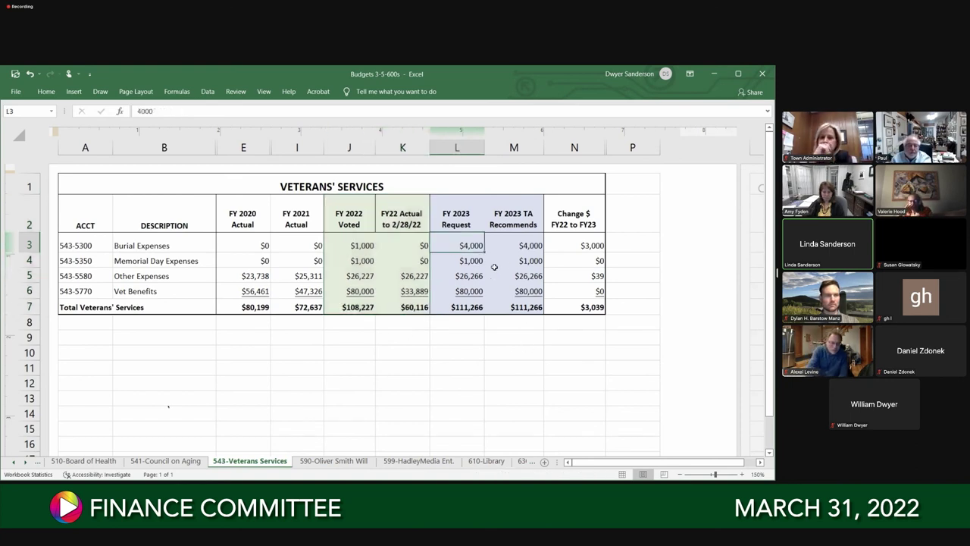
key("Right")
key("Down")
key("Down")
key("Down")
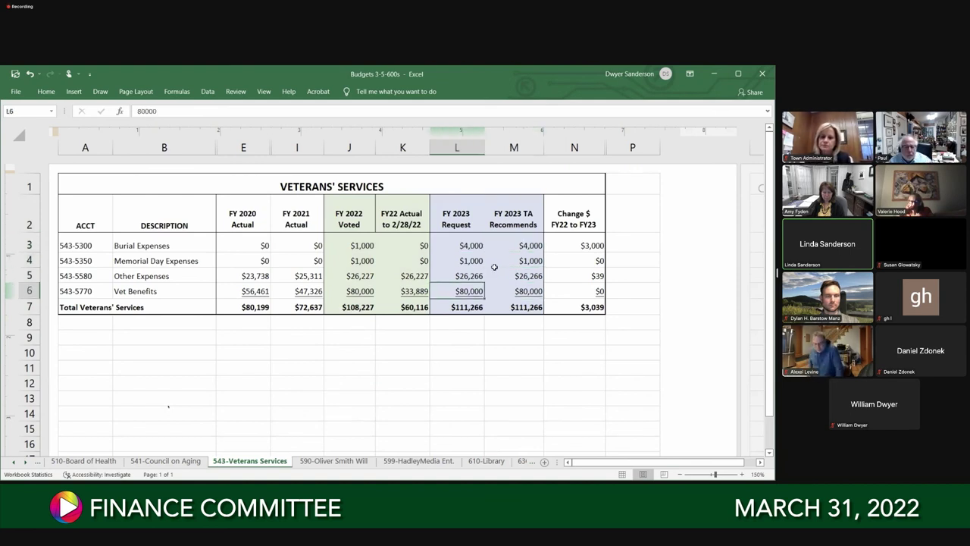
Go back up the FY 2023 Request amounts and on to the TA Recommends amount for Burial Expenses
key("Up")
key("Left")
key("Up")
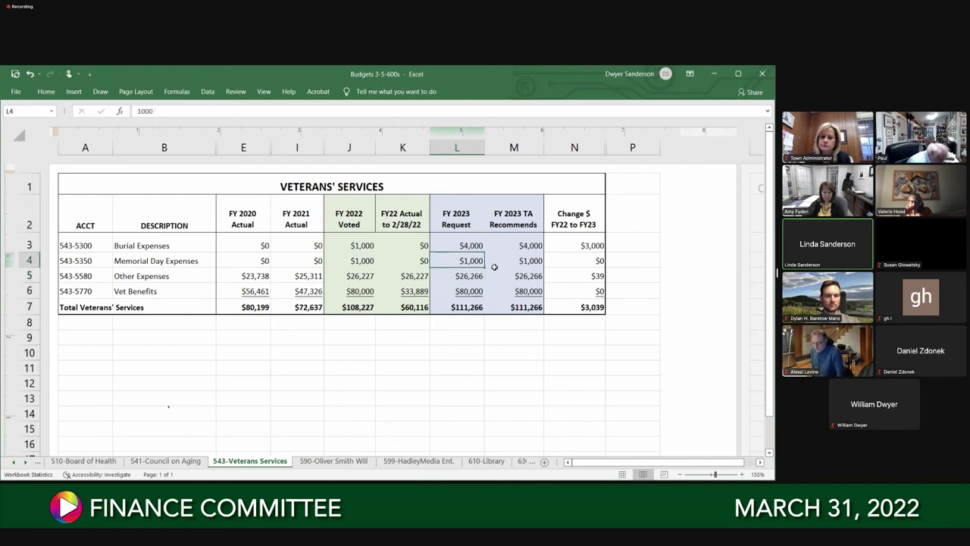
key("Up")
key("Right")
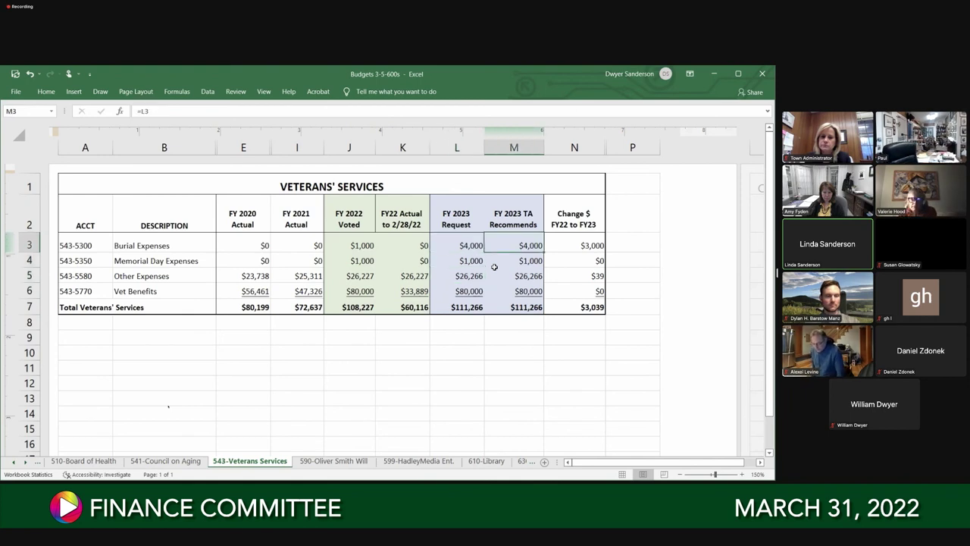
Compare the FY 2023 Request and TA Recommends amounts for Memorial Day Expenses and Other Expenses
key("Down")
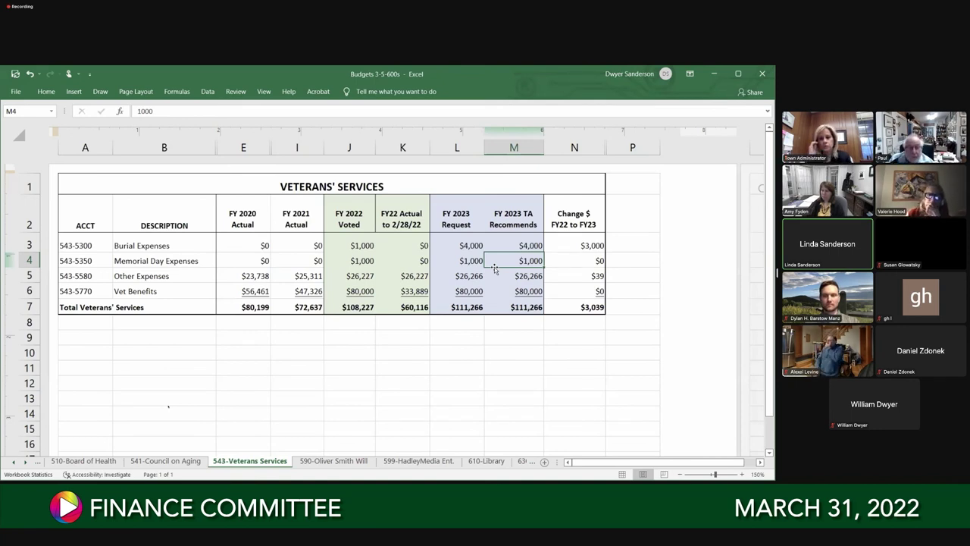
key("Left")
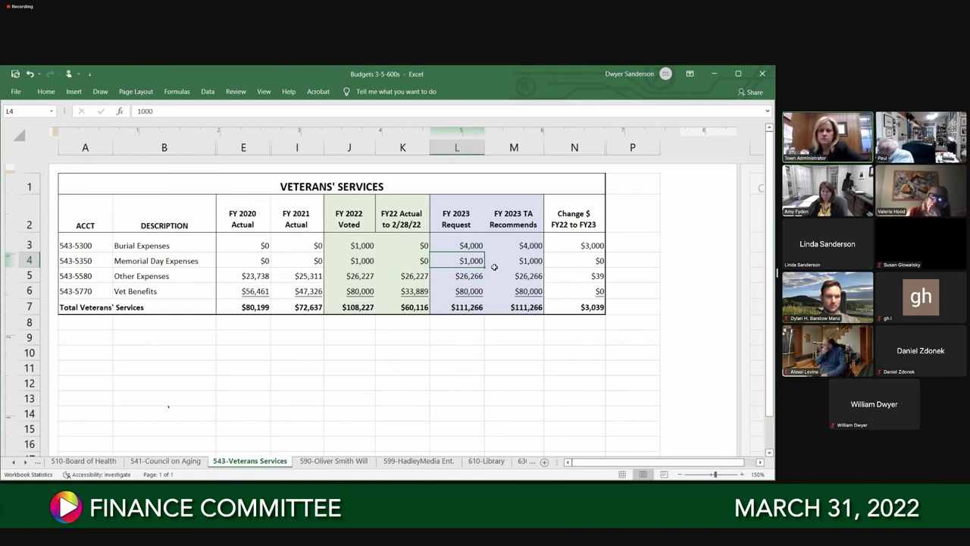
key("Down")
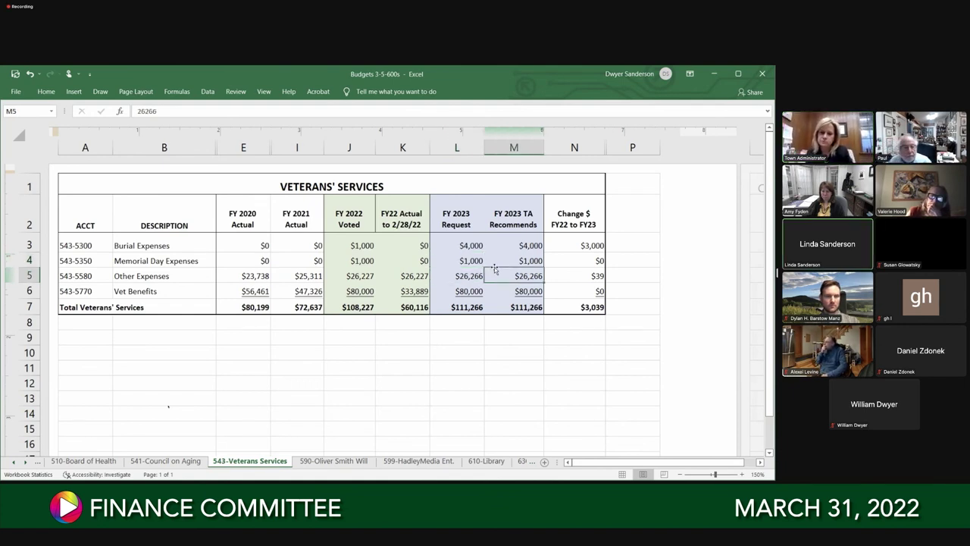
key("Right")
key("Left")
key("Right")
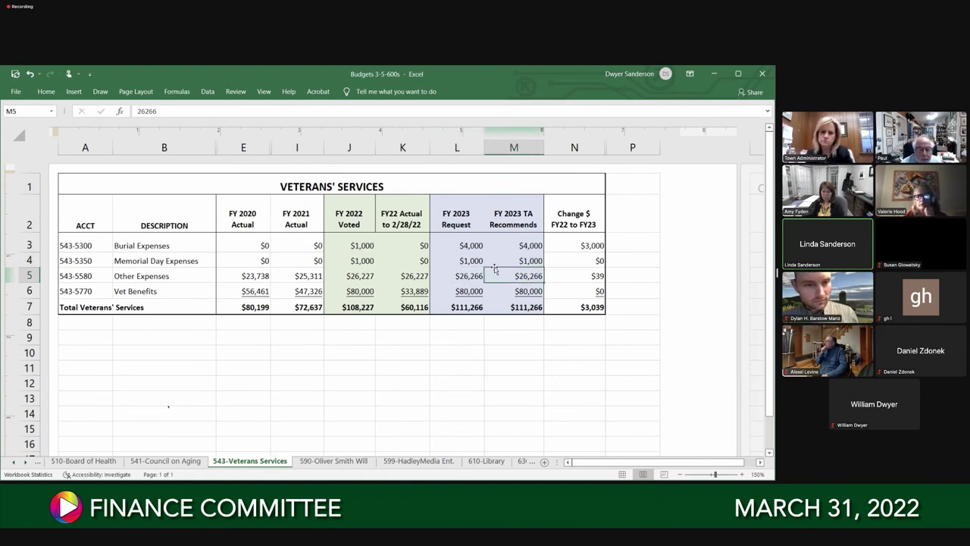
Compare Memorial Day Expenses' FY 2023 amounts again and move up to the TA Recommends amount for Burial Expenses
key("Left")
key("Up")
key("Right")
key("Left")
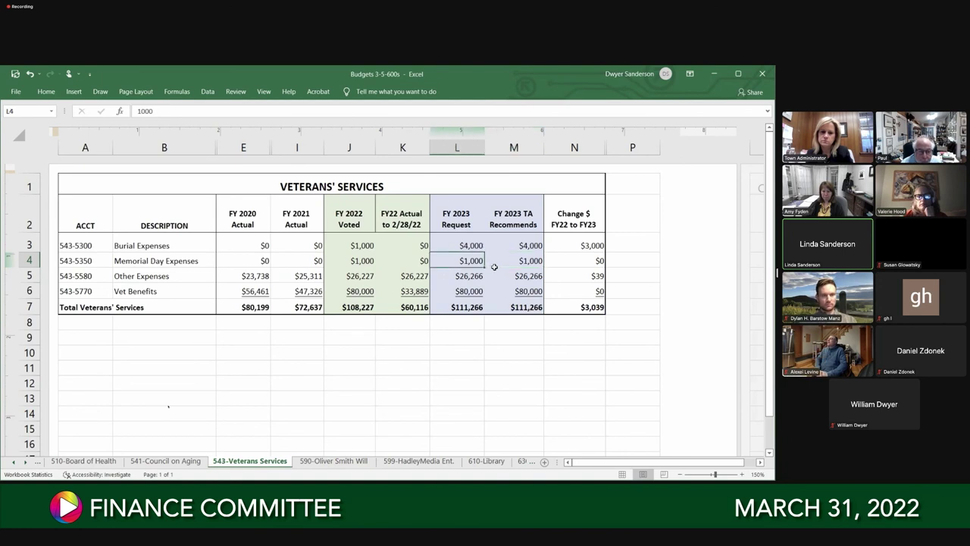
key("Up")
key("Right")
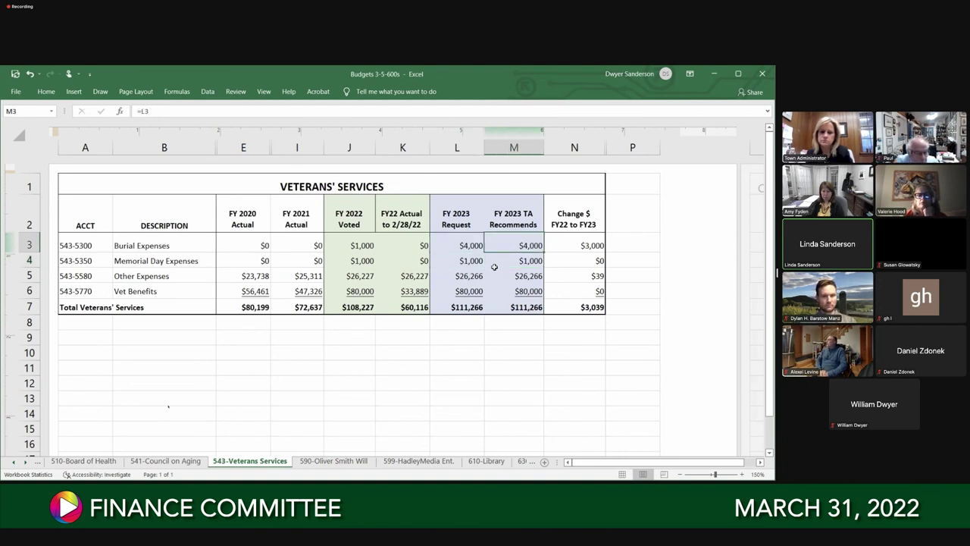
Move down to Vet Benefits and compare its FY 2023 Request with the TA Recommends amount
key("Left")
key("Down")
key("Down")
key("Down")
key("Right")
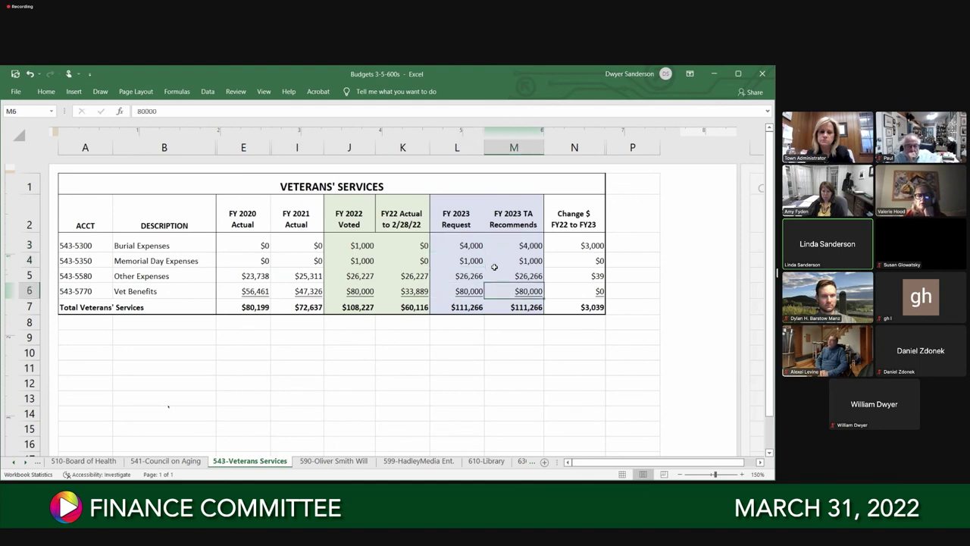
key("Left")
key("Right")
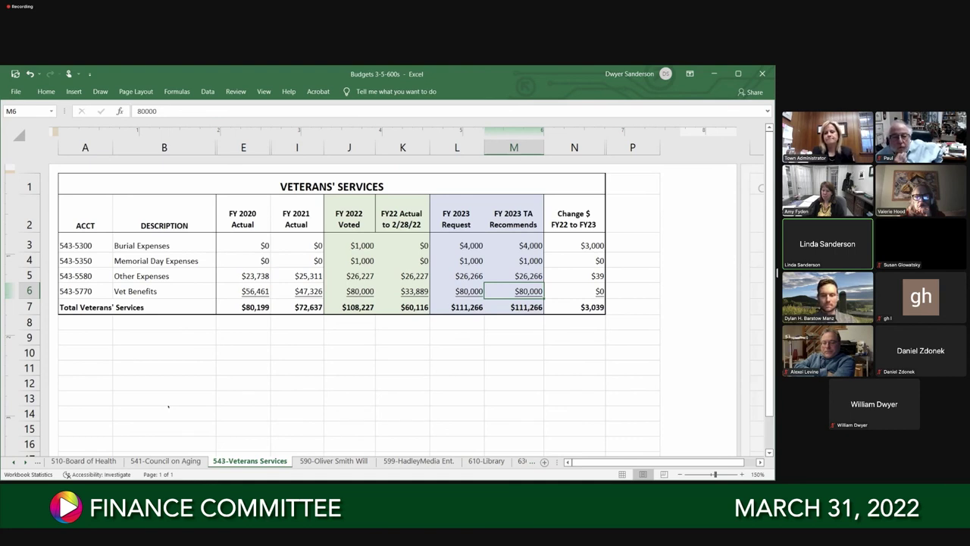
Return to Burial Expenses and go across its FY22 Actual, FY 2023 Request and TA Recommends amounts
key("Up")
key("Up")
key("Up")
key("Left")
key("Left")
key("Right")
key("Right")
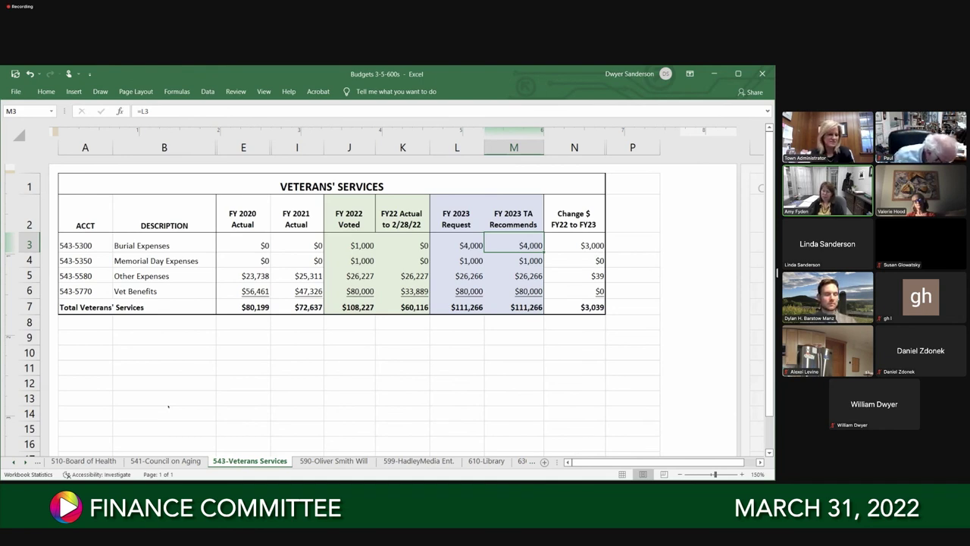
Check the FY22 Actual to 2/28/22 amount for Burial Expenses again and return to its FY 2023 Request
key("Left")
key("Left")
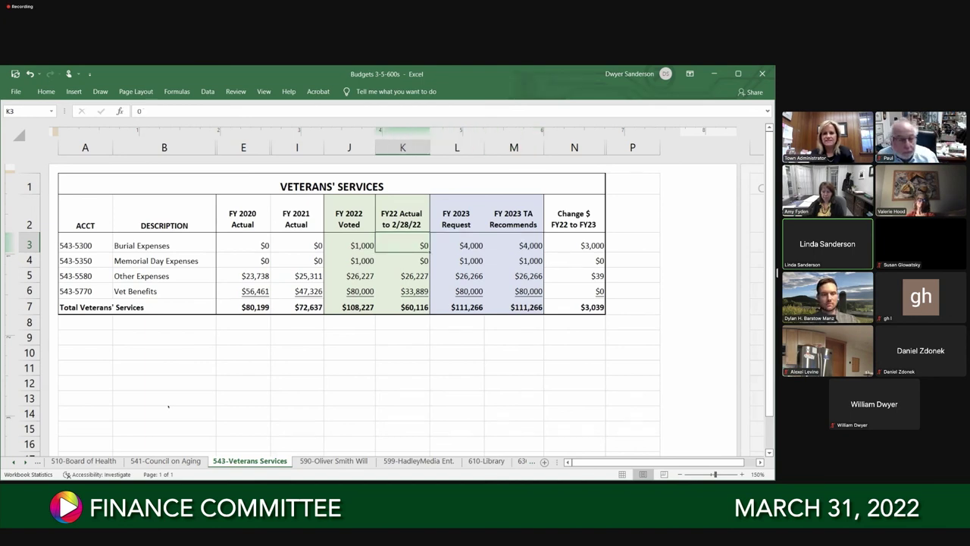
key("Right")
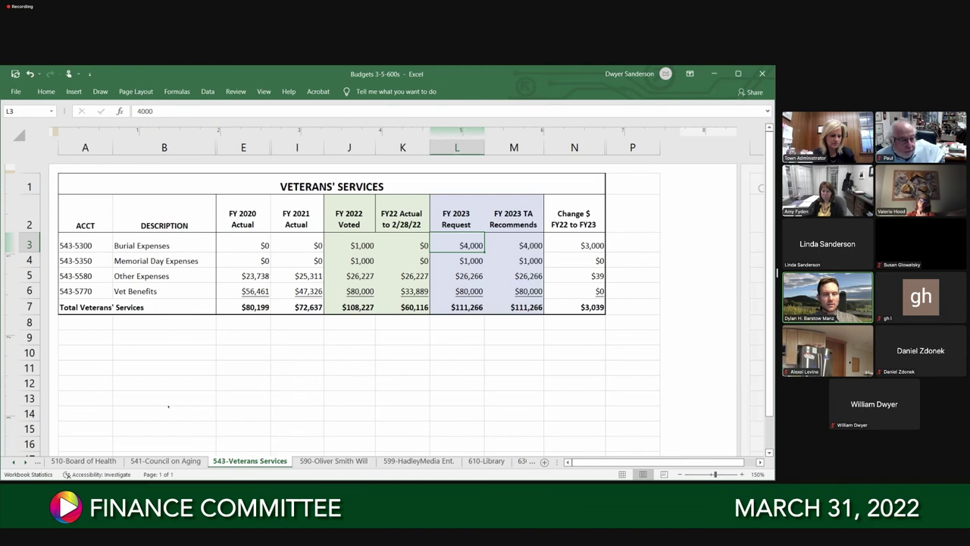
Go around the FY 2023 Request and TA Recommends amounts of Memorial Day and Burial Expenses, ending at the Memorial Day request
left_click(458, 260)
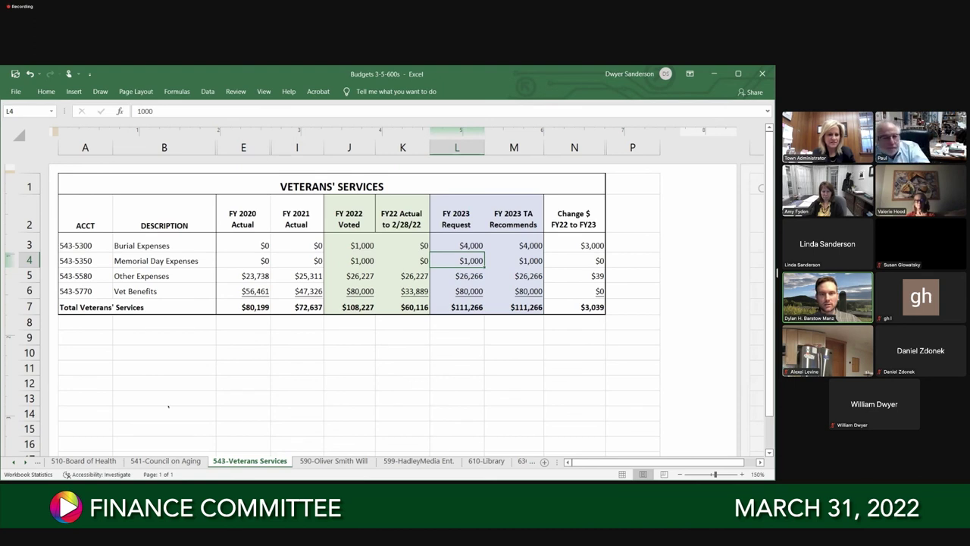
key("Right")
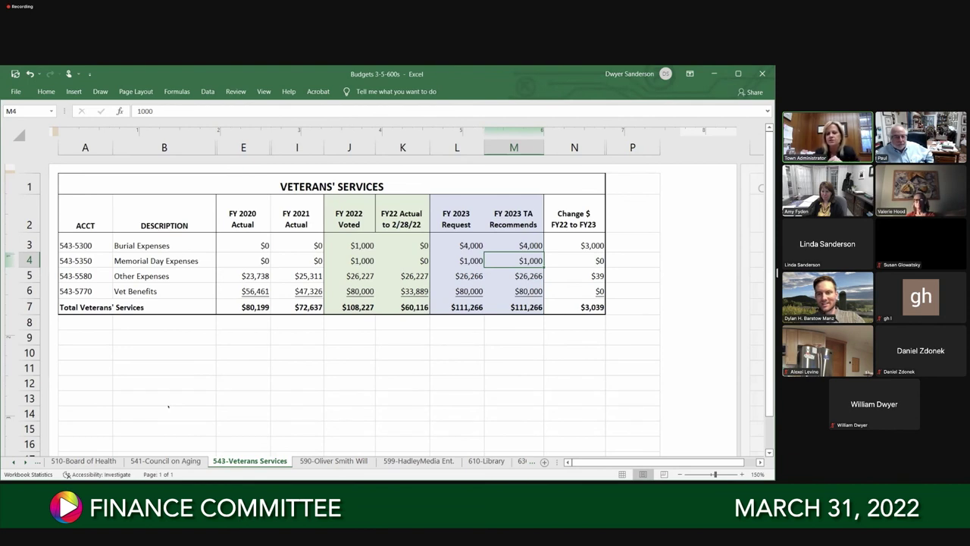
key("Up")
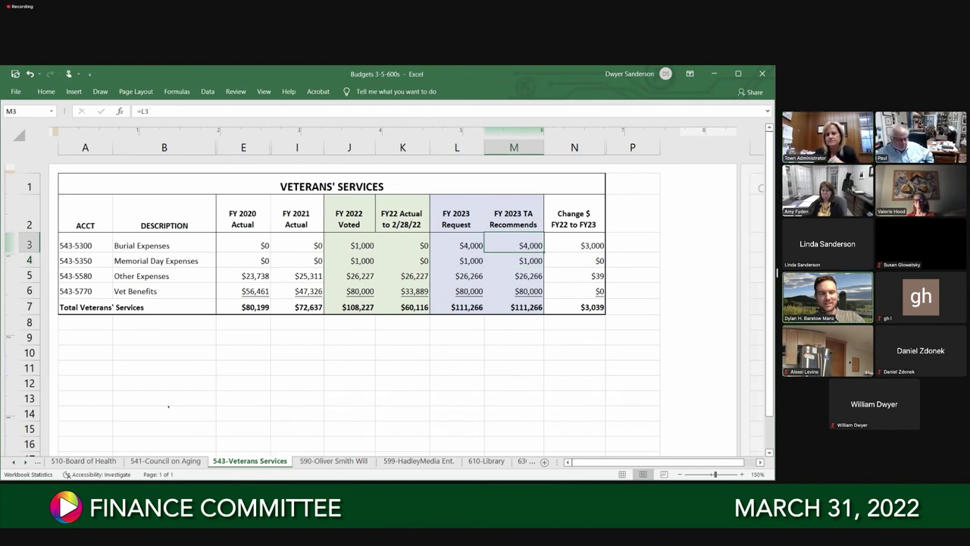
key("Left")
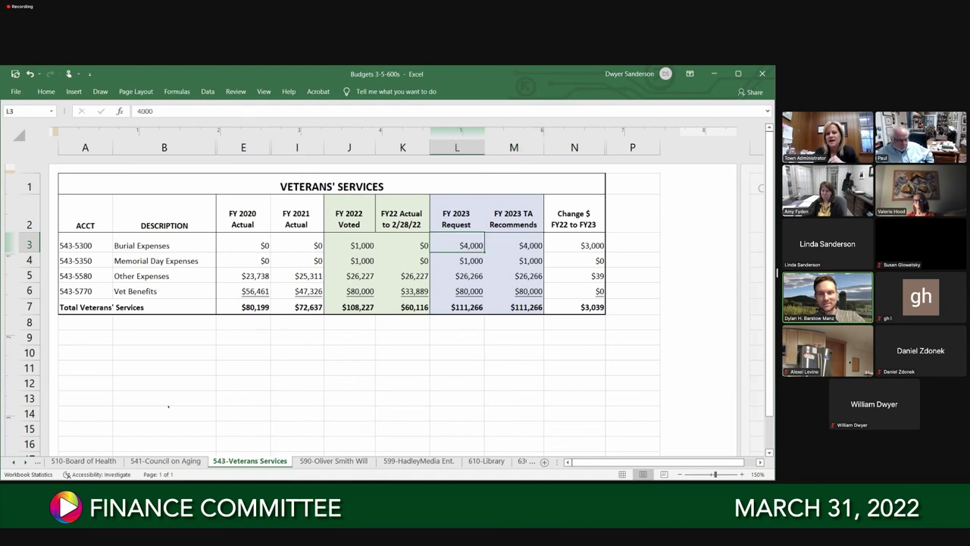
key("Down")
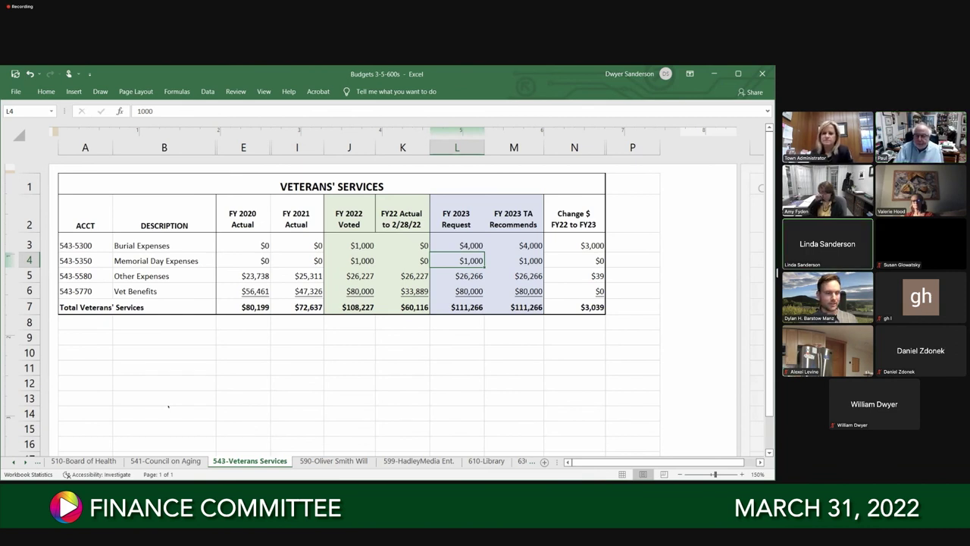
Check the TA Recommends amounts for Burial Expenses and Memorial Day Expenses, then go back to the Memorial Day FY 2022 Voted amount
key("Up")
key("Right")
key("Down")
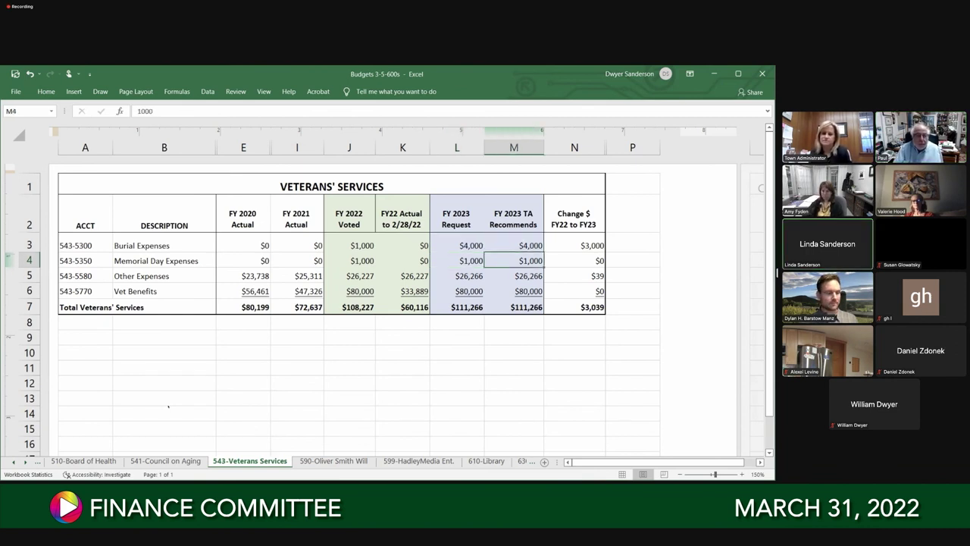
key("Left")
key("Left")
key("Left")
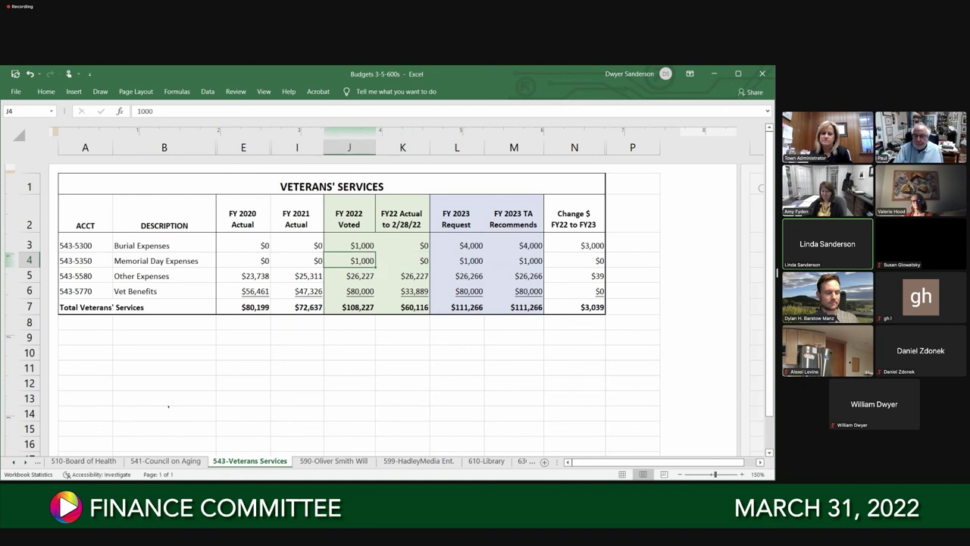
Compare the FY 2022 Voted amount for Burial Expenses with its FY22 Actual to 2/28/22 amount
key("Up")
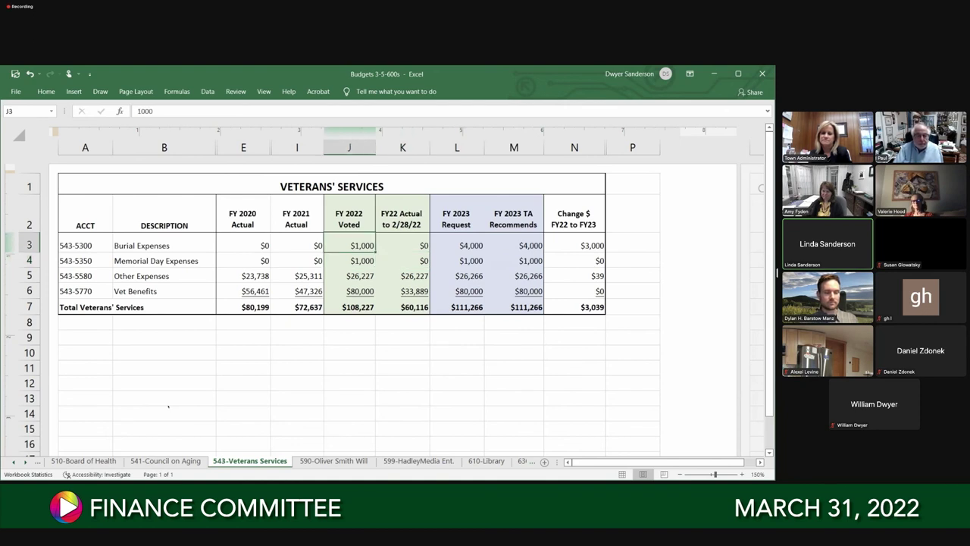
key("Right")
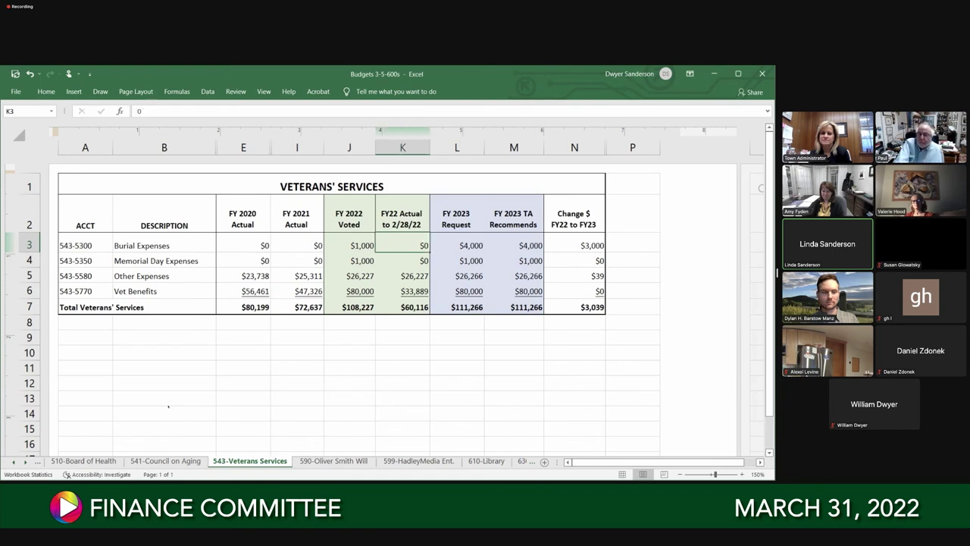
key("Left")
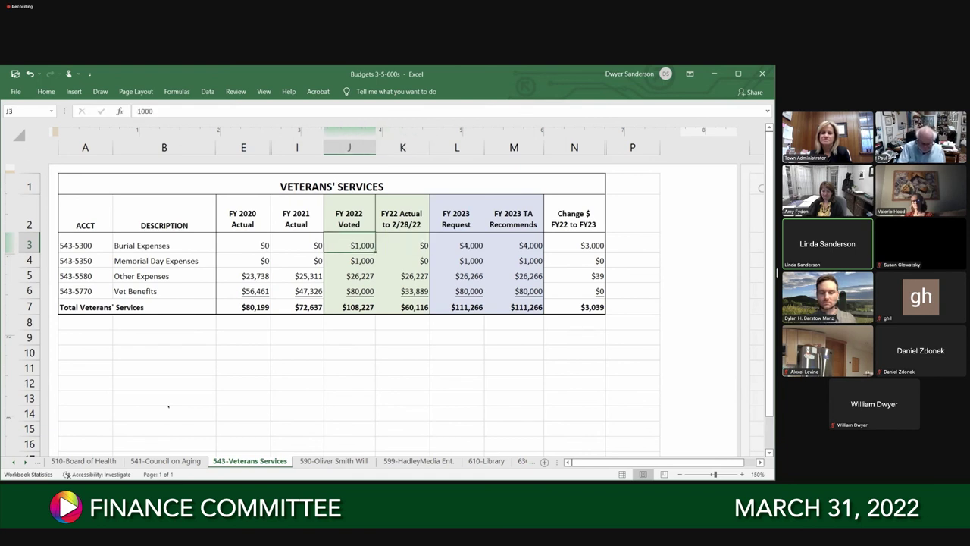
Compare the FY 2023 Request amounts of Memorial Day Expenses and Burial Expenses, finishing on the Memorial Day request
key("Down")
key("Right")
key("Right")
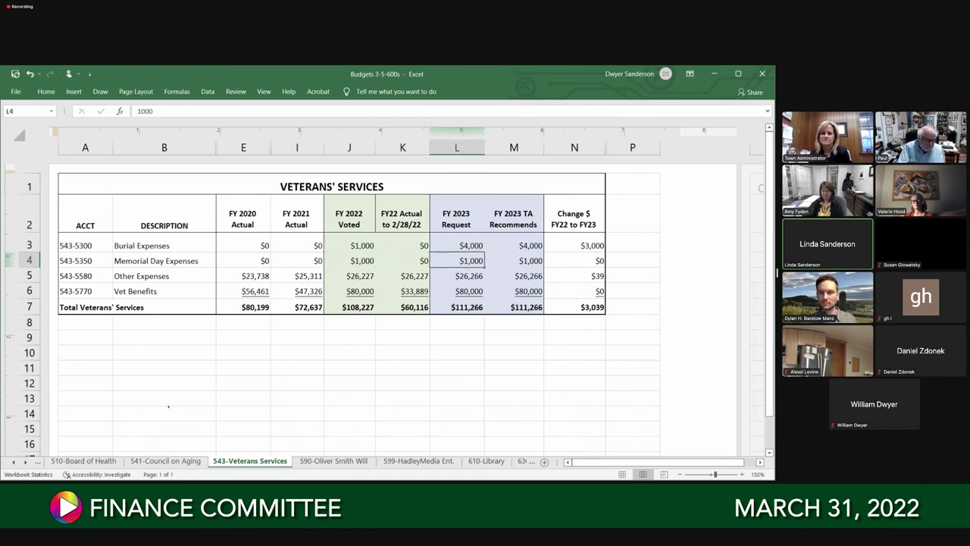
key("Up")
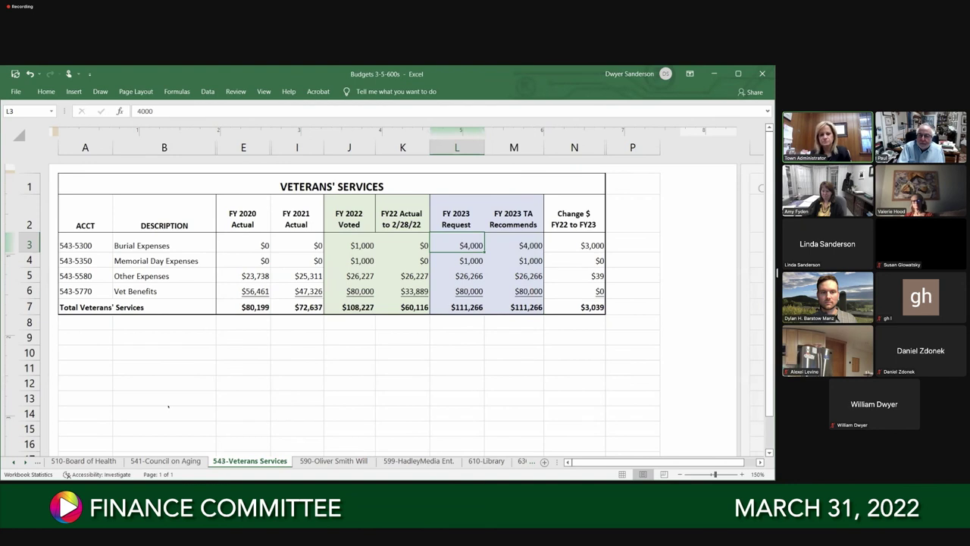
key("Down")
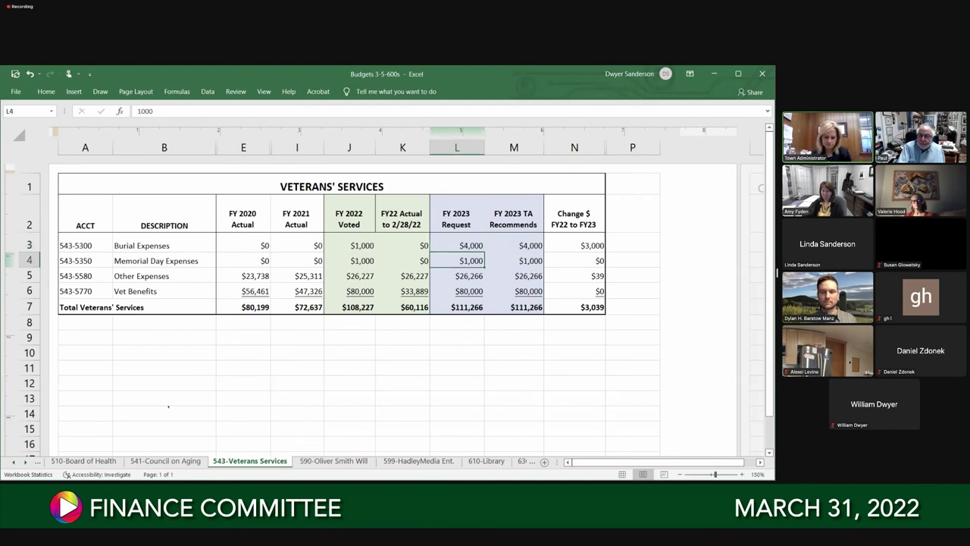
left_click(334, 461)
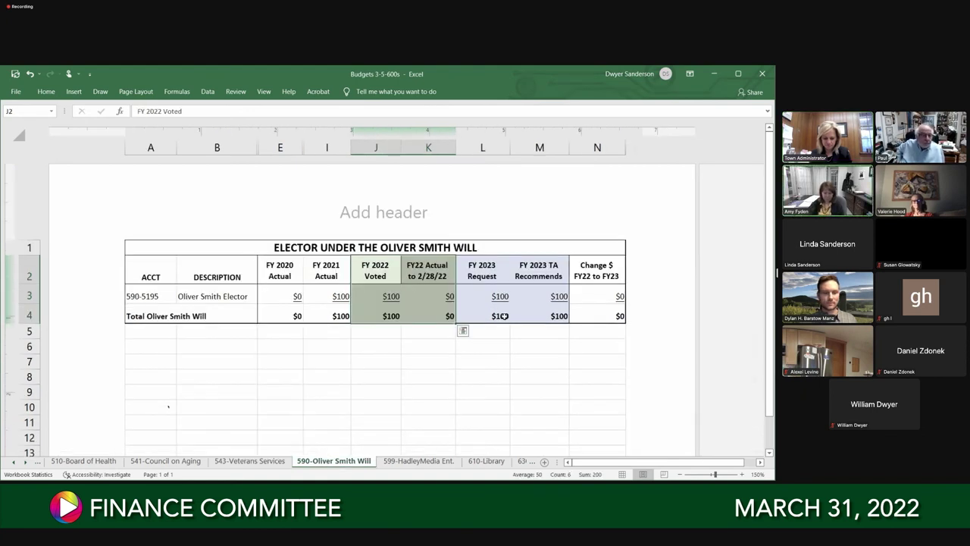
left_click(422, 314)
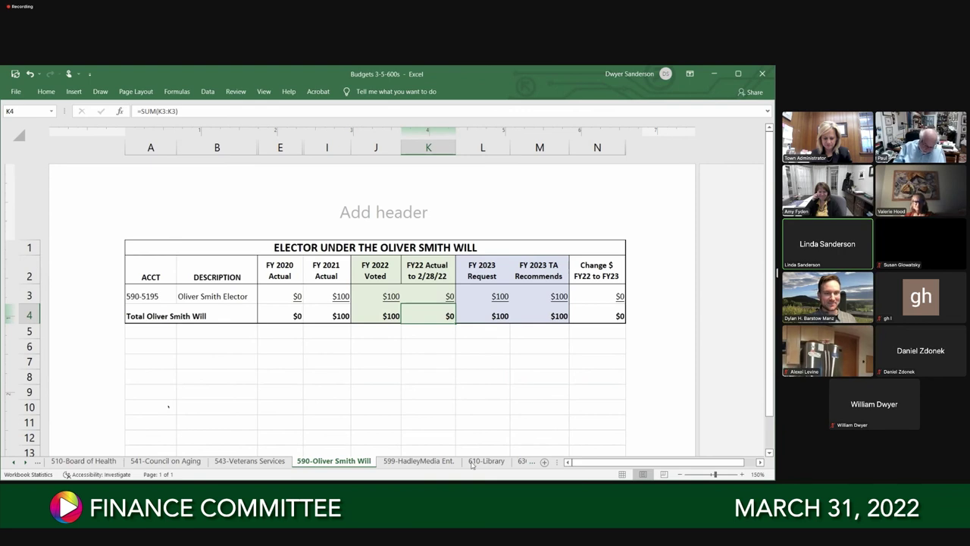
Show the 599-HadleyMedia Ent. budget sheet and review it from the title to the pay-increase note below the totals
left_click(417, 462)
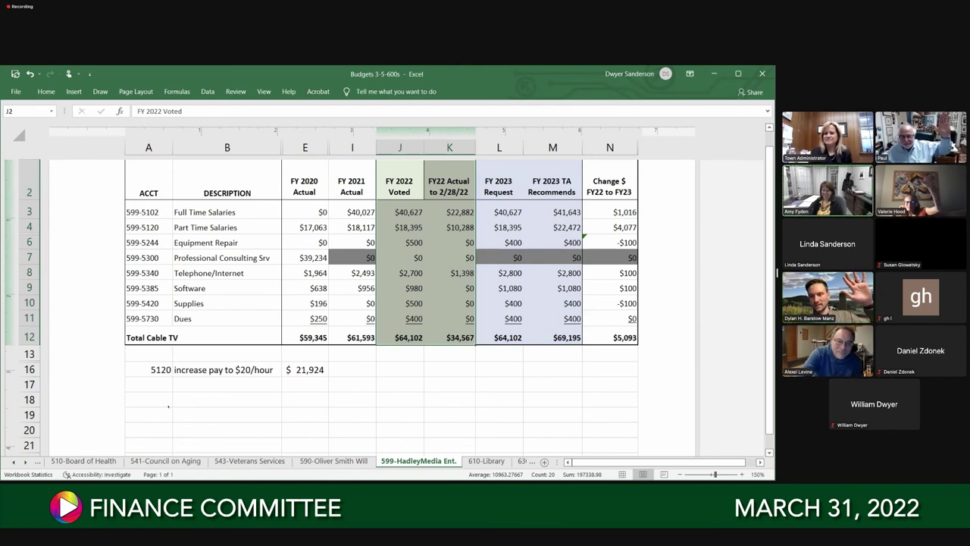
scroll(577, 402, "up", 2)
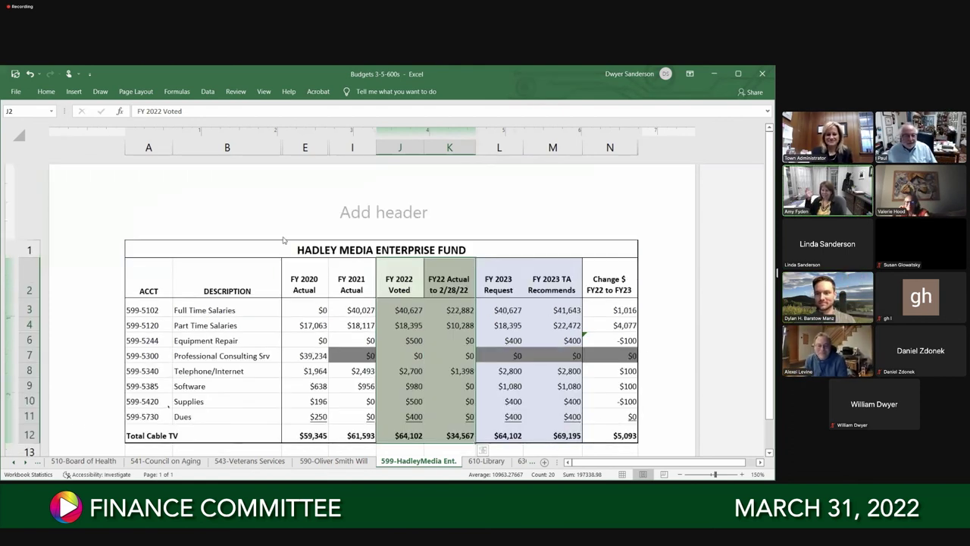
scroll(601, 356, "down", 3)
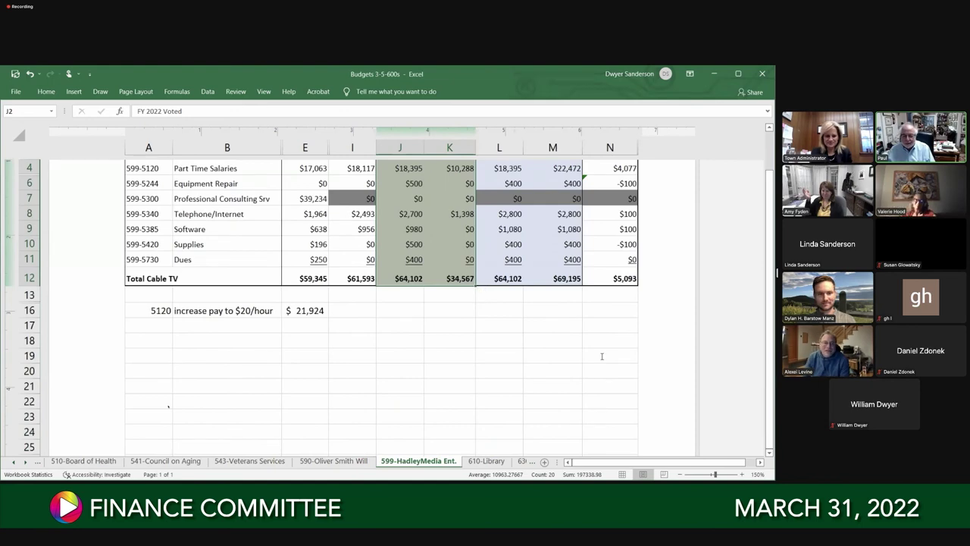